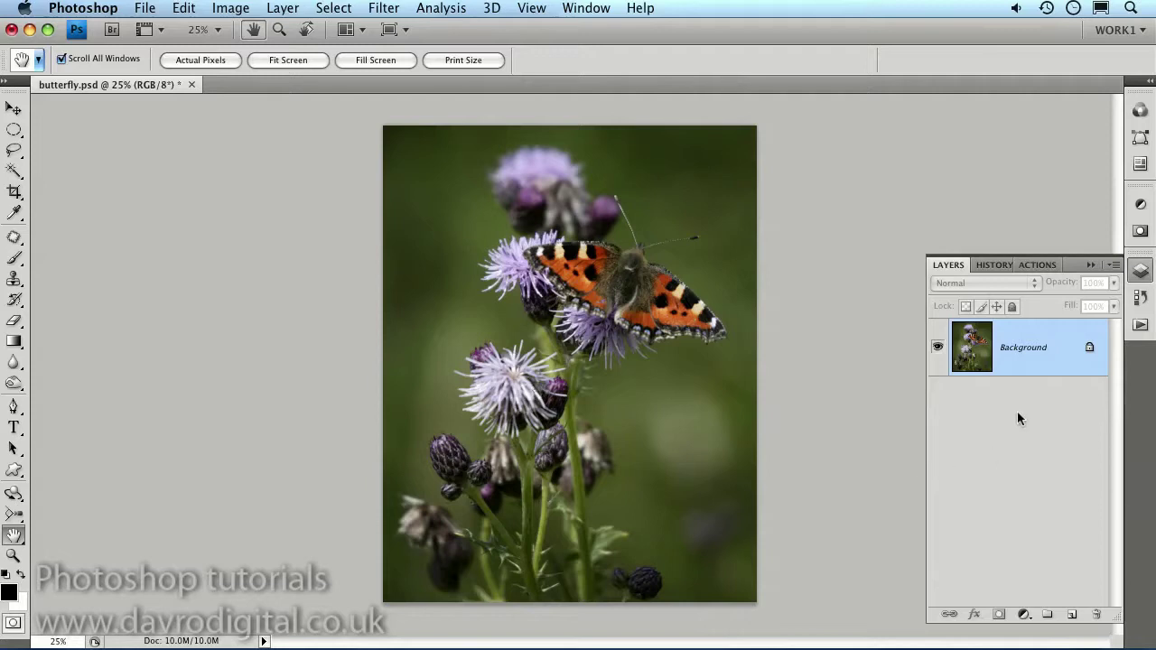
Duplicate the background into Layer 1 and apply Polar Coordinates set to Polar to Rectangular.
key(super+j)
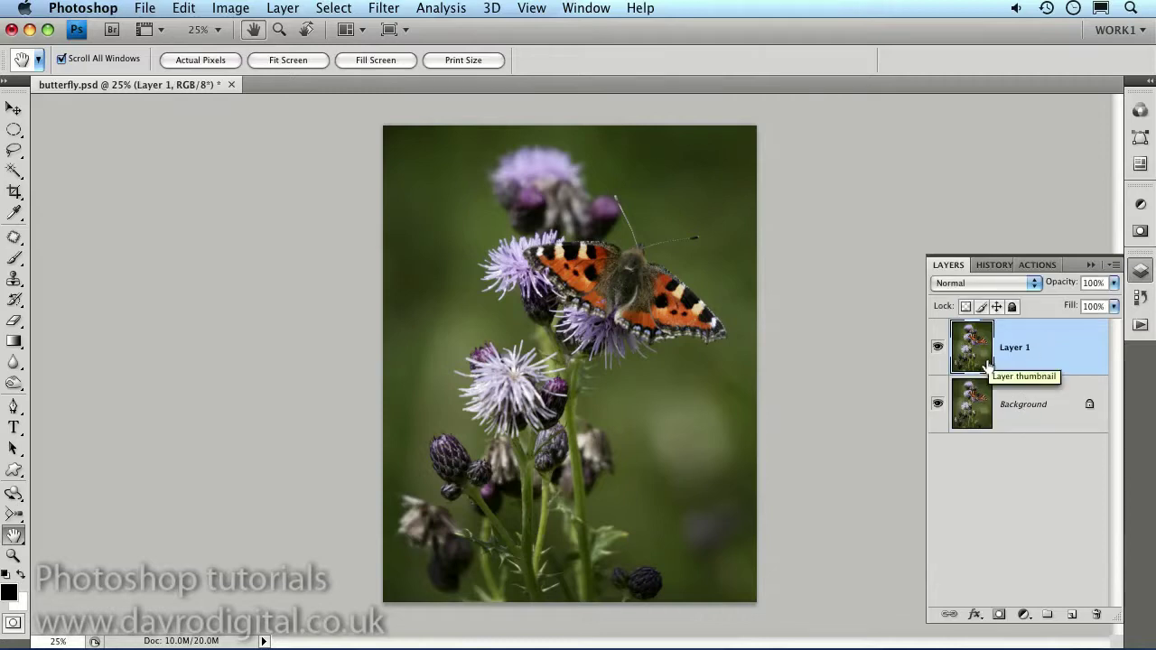
click(386, 11)
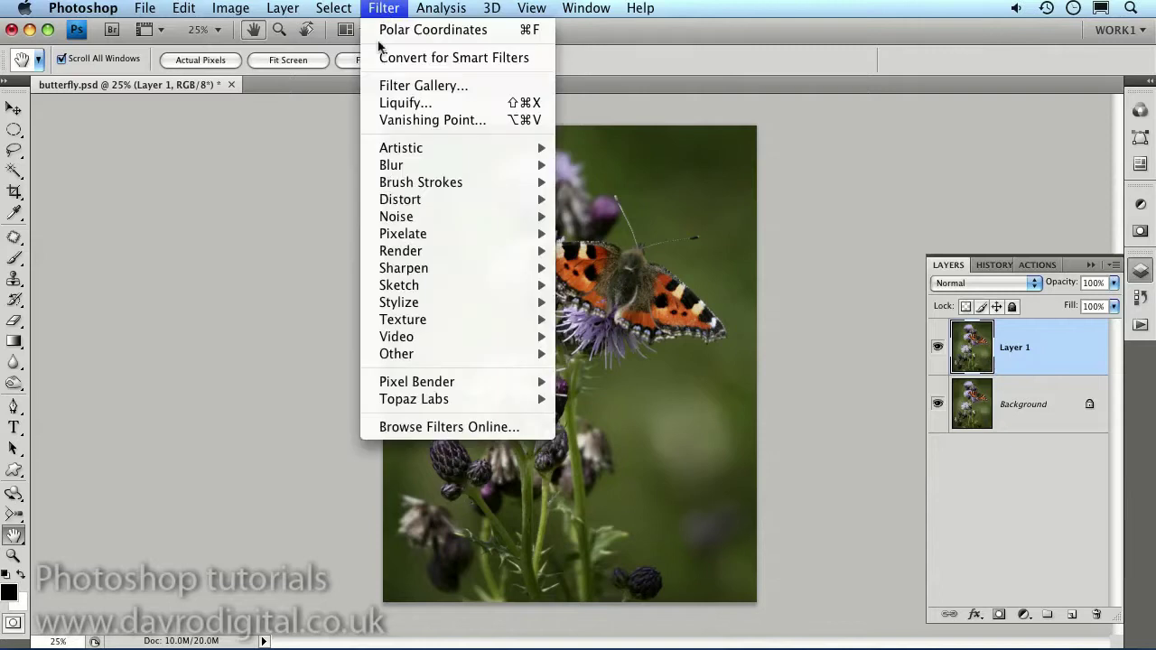
mouse_move(490, 200)
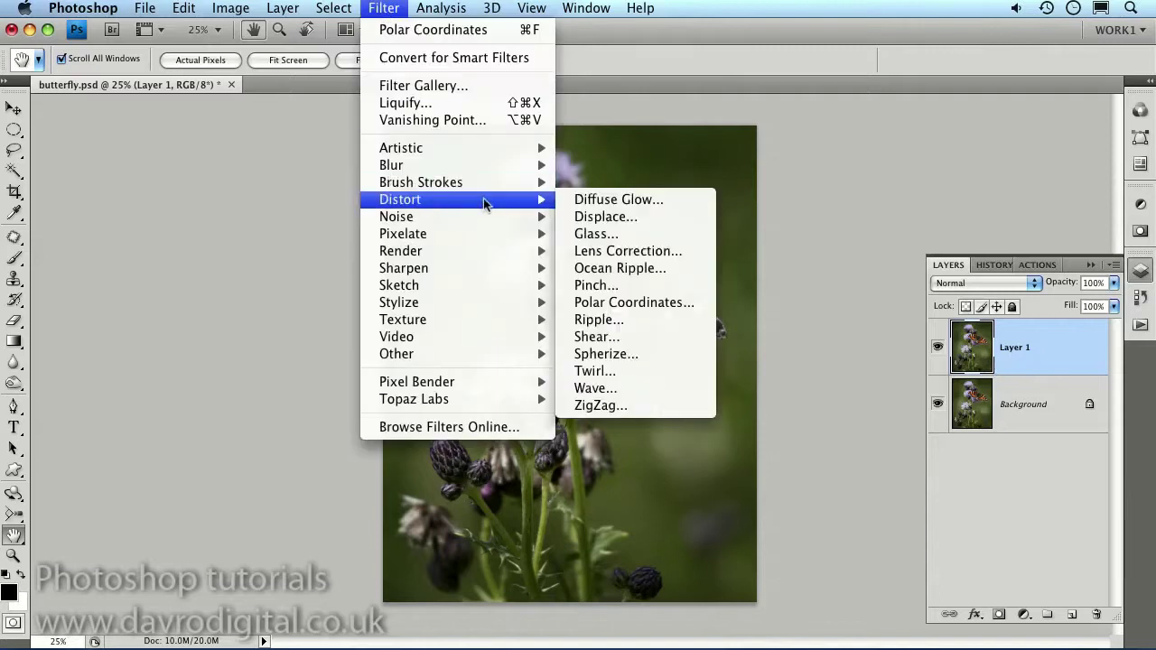
click(645, 302)
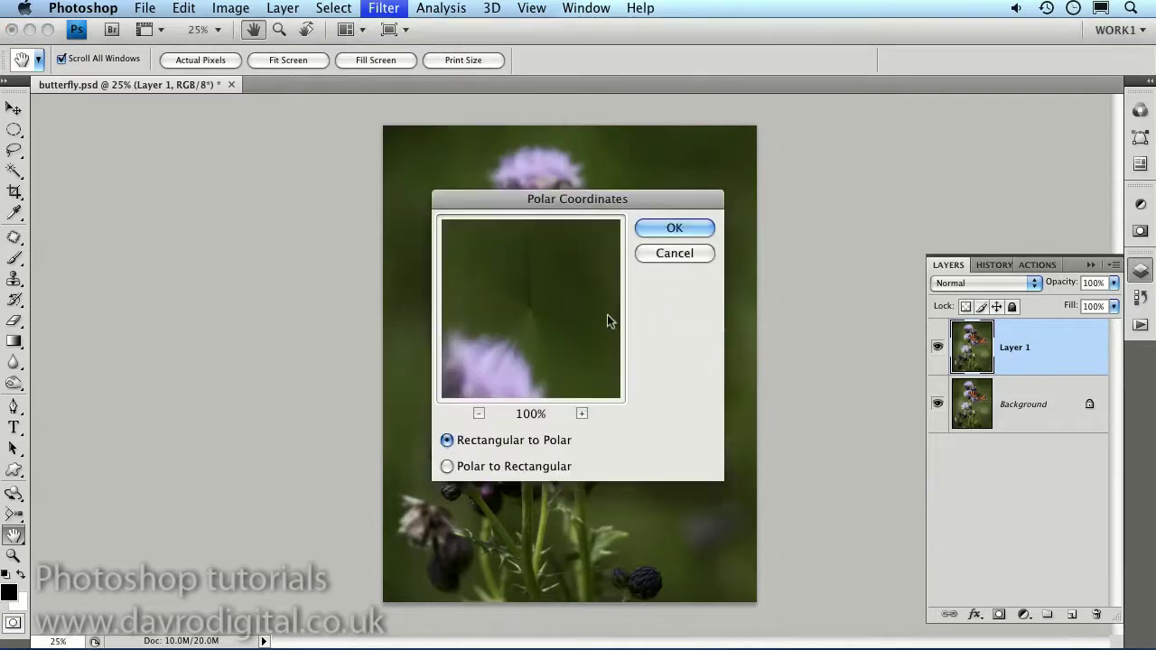
click(447, 467)
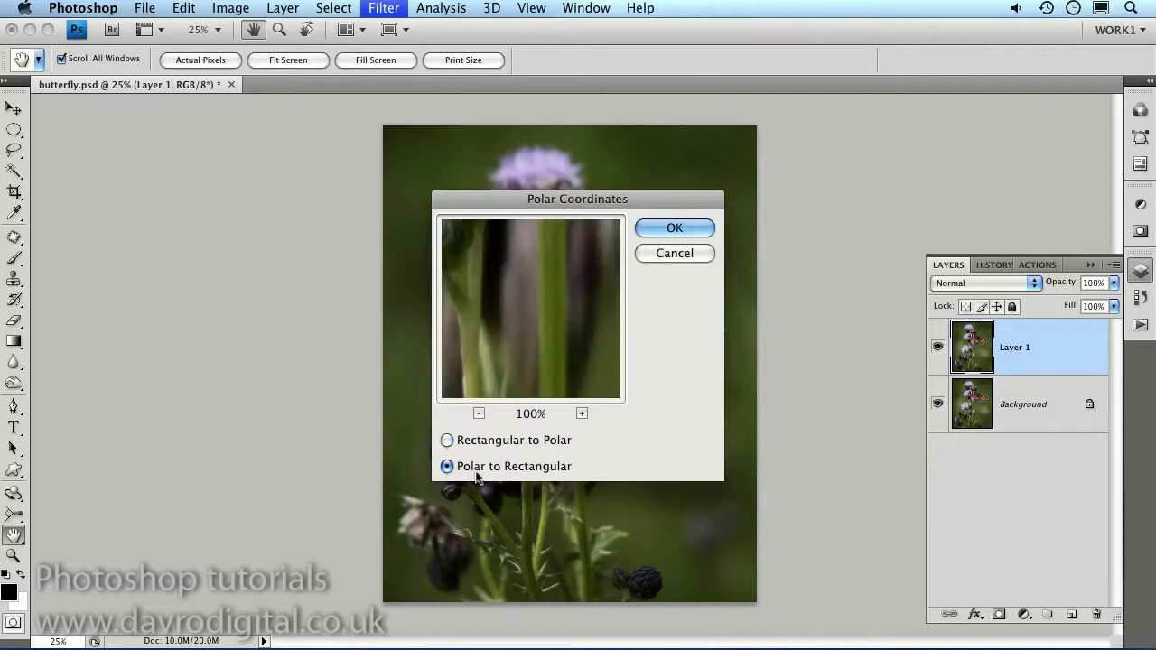
click(675, 228)
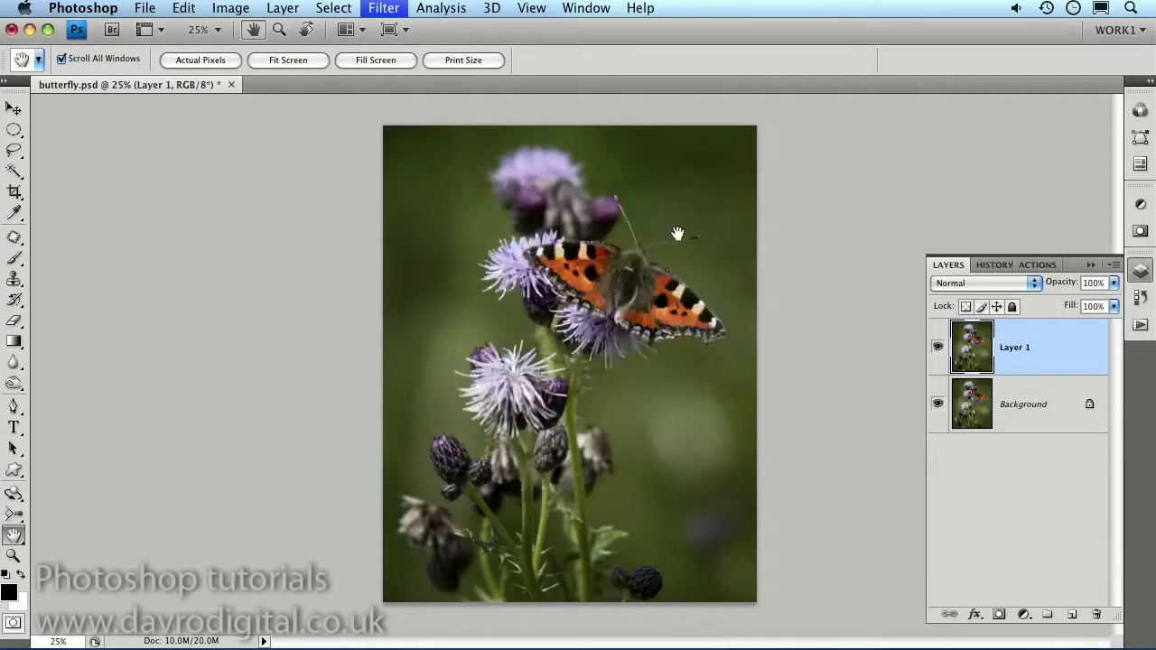
Flip Layer 1 vertically.
click(183, 9)
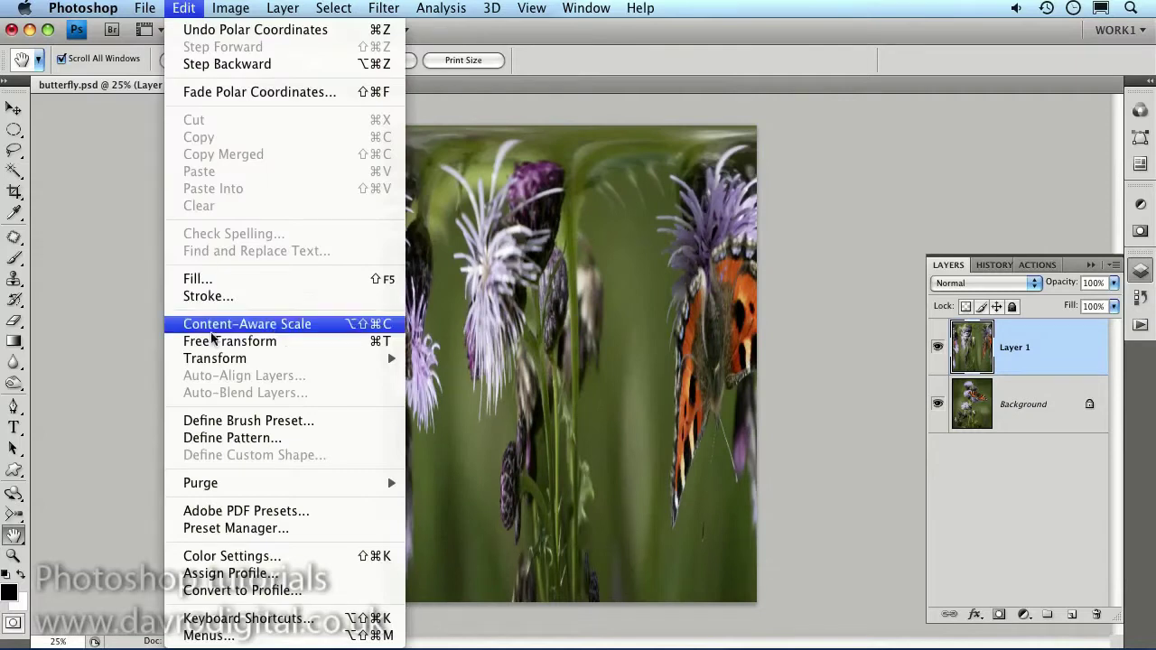
mouse_move(255, 361)
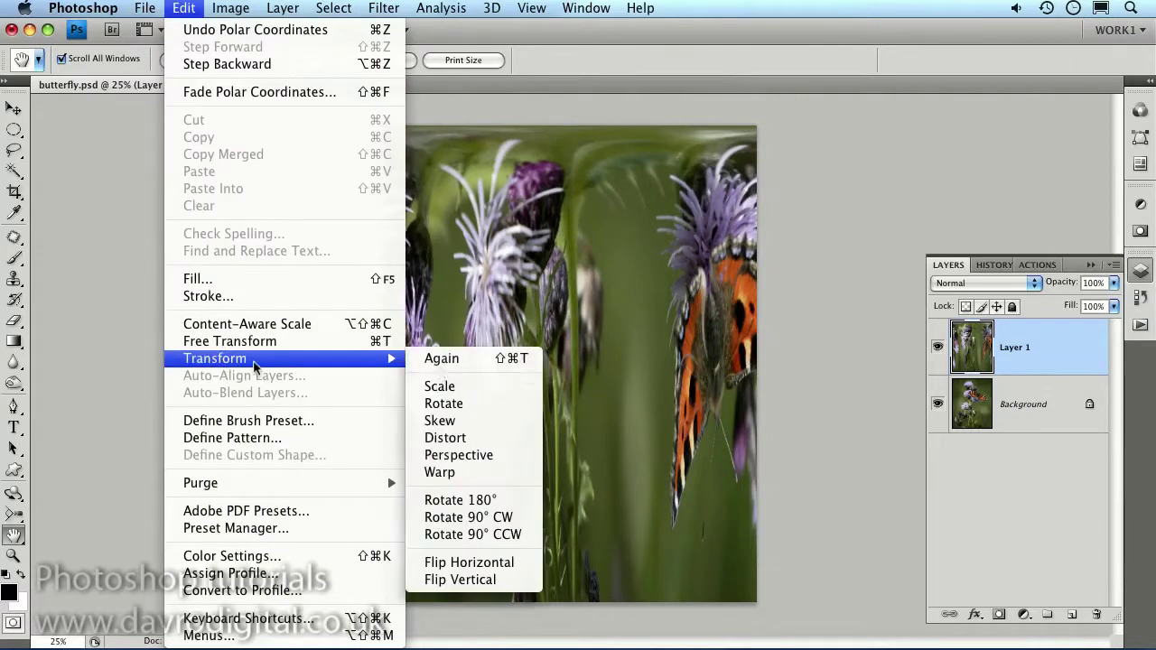
click(456, 578)
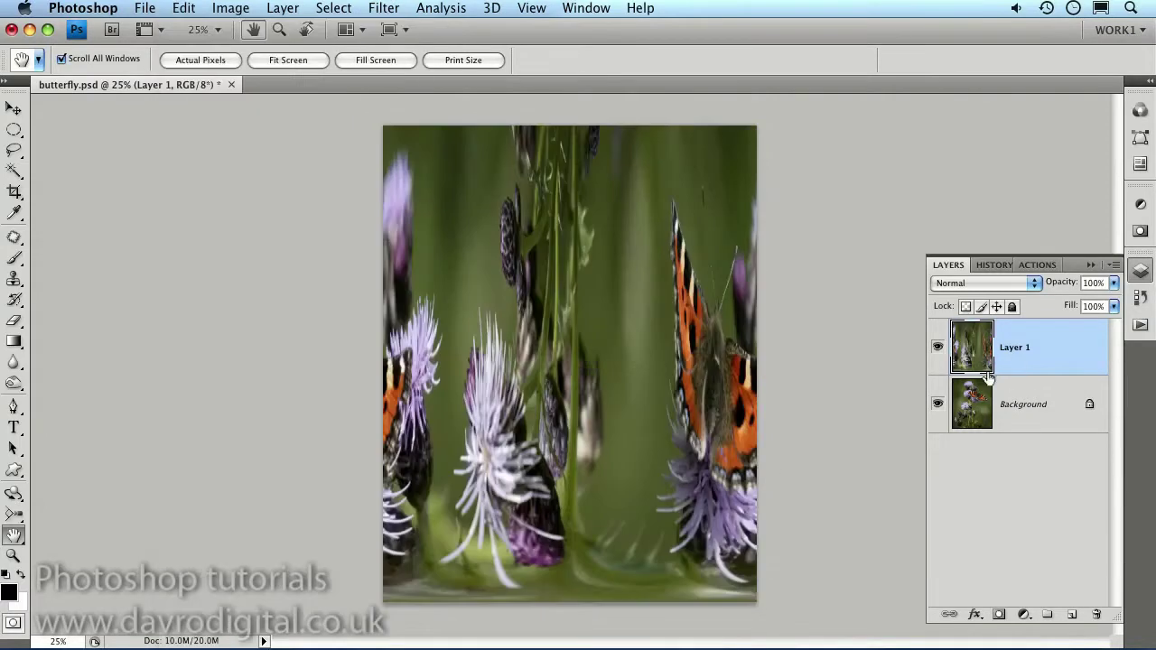
Apply Polar Coordinates with Rectangular to Polar to wrap the streaks into an oval bubble.
click(386, 9)
mouse_move(469, 202)
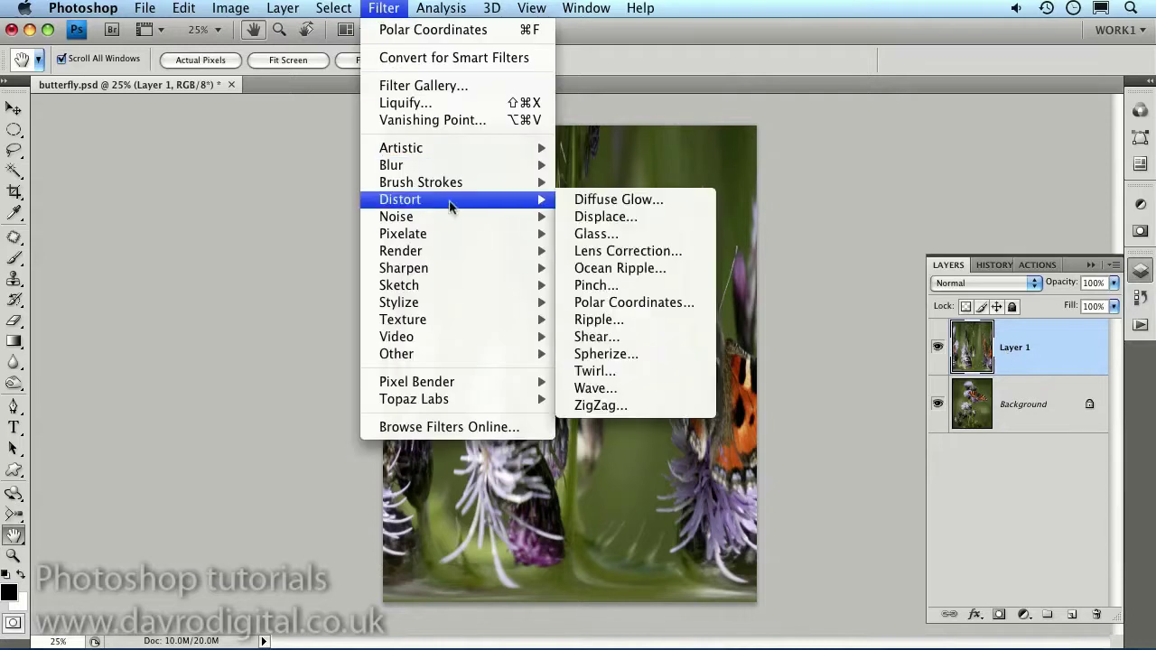
click(630, 302)
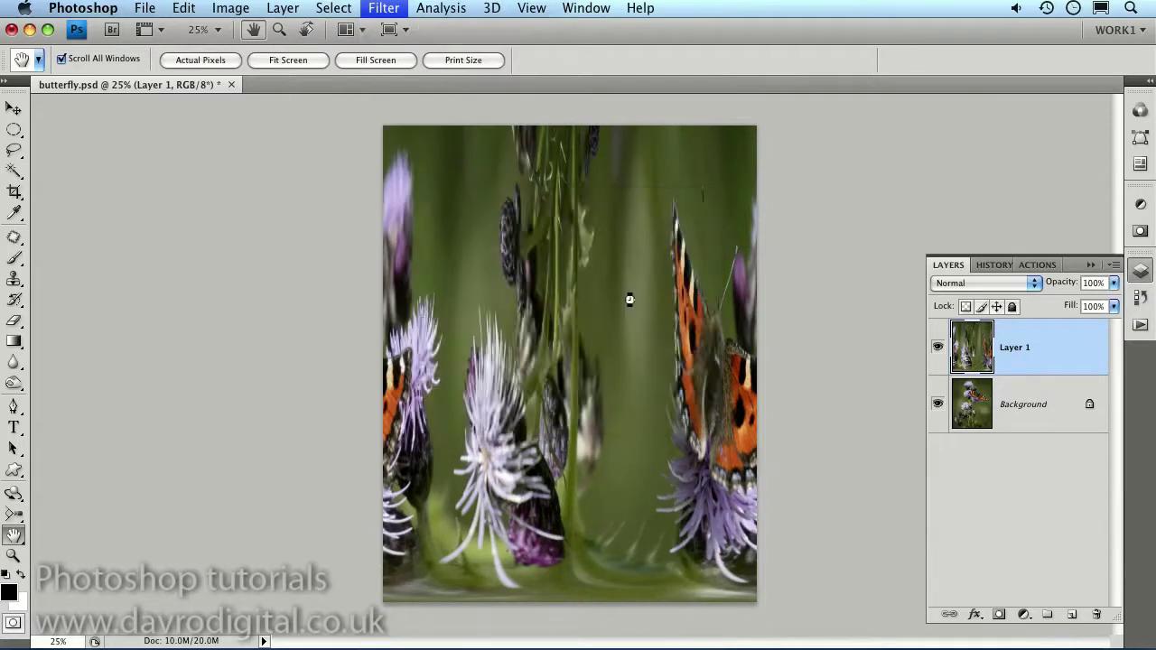
click(464, 440)
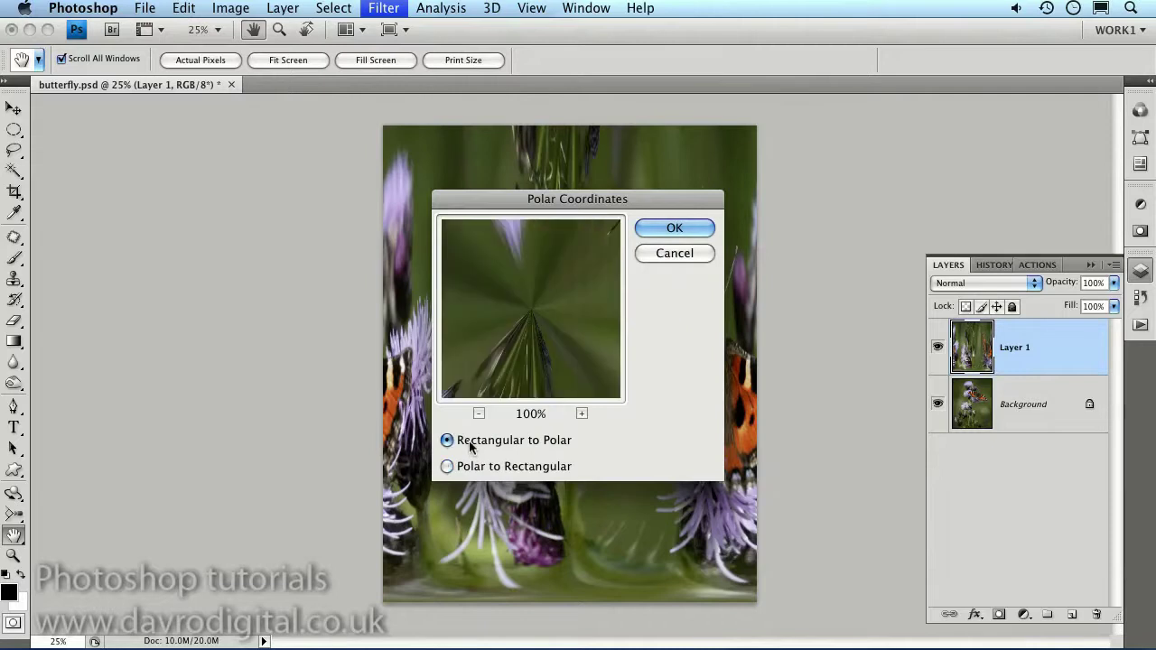
click(694, 230)
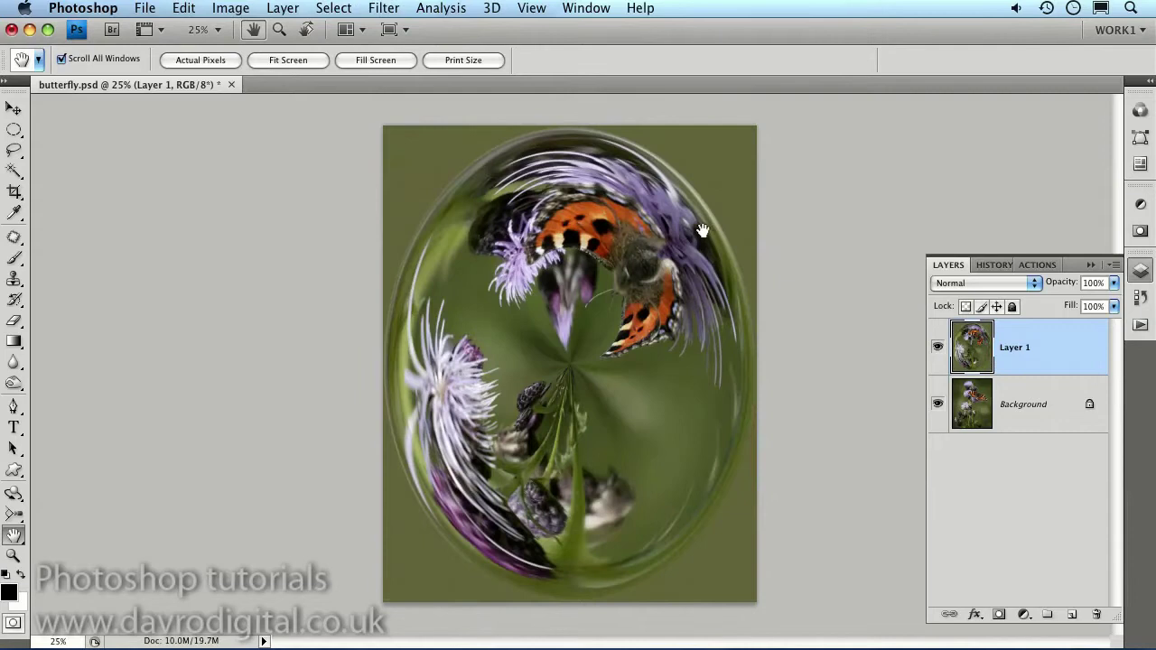
click(184, 8)
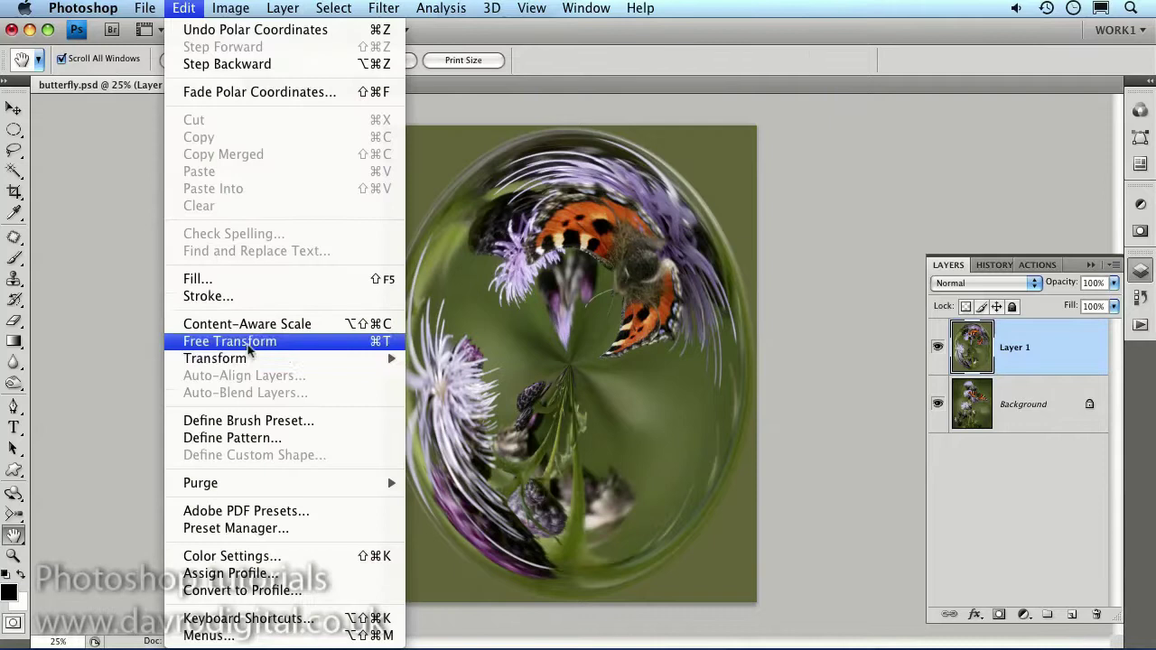
Free-transform the bubble: squash top and bottom, shrink it, nudge it, and rotate it nearly upside down.
click(246, 344)
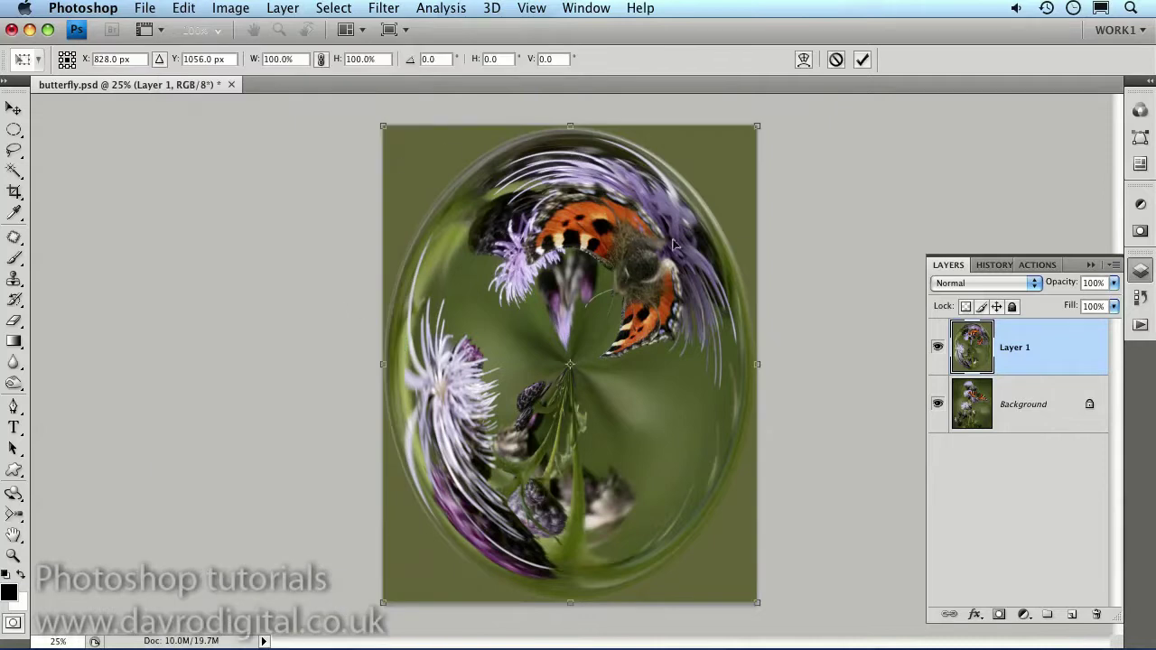
drag(570, 125, 570, 176)
drag(568, 605, 589, 545)
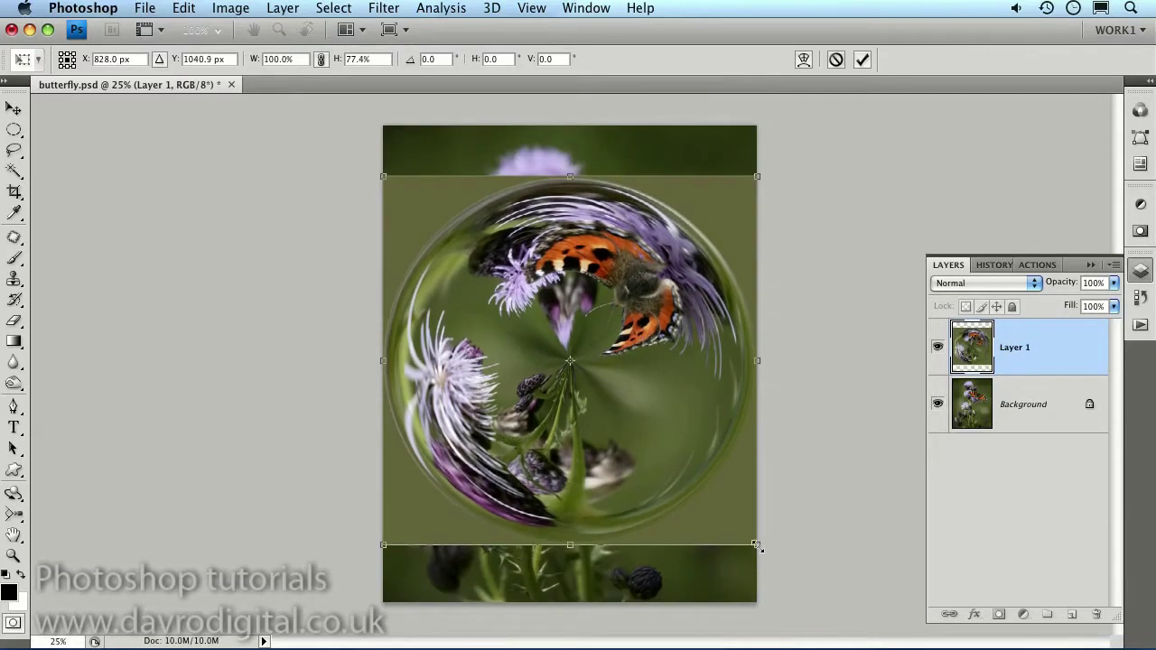
drag(756, 545, 737, 525)
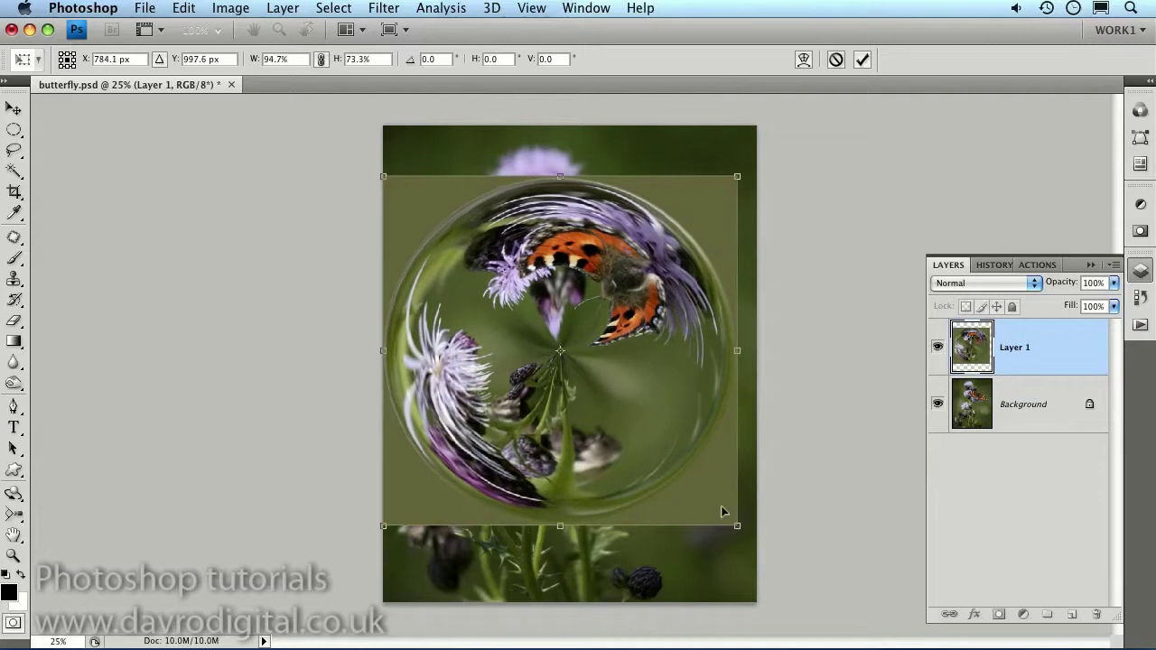
drag(621, 462, 630, 467)
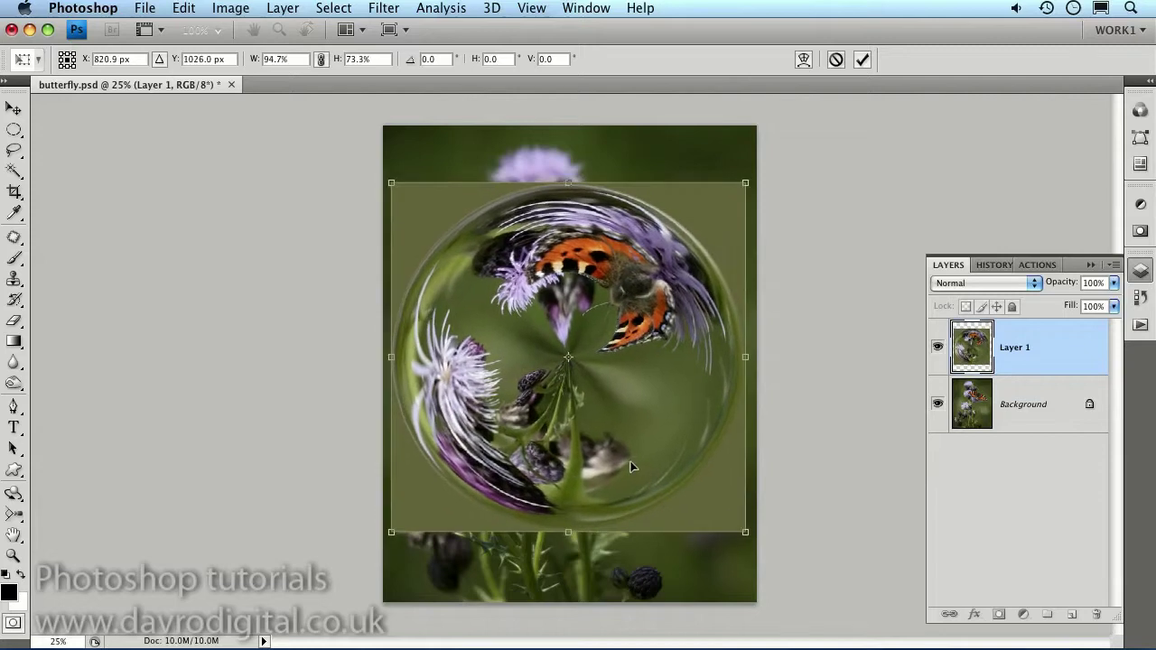
drag(758, 171, 242, 571)
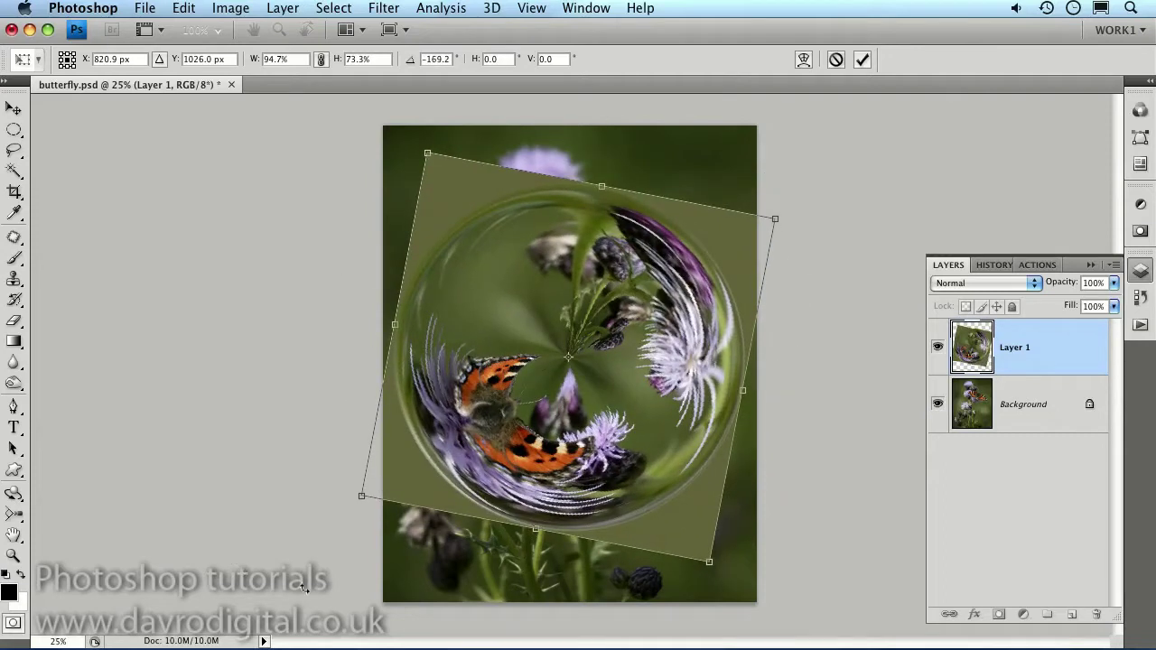
key(h)
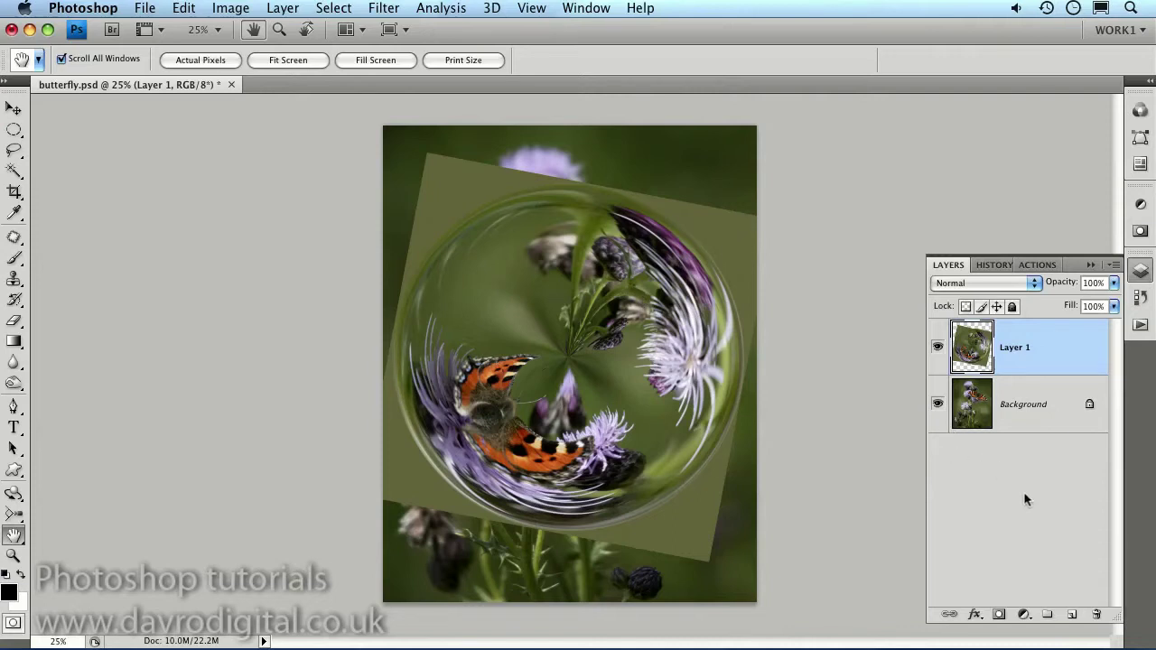
Add an empty Layer 2 and draw an elliptical selection over the bubble.
click(1073, 614)
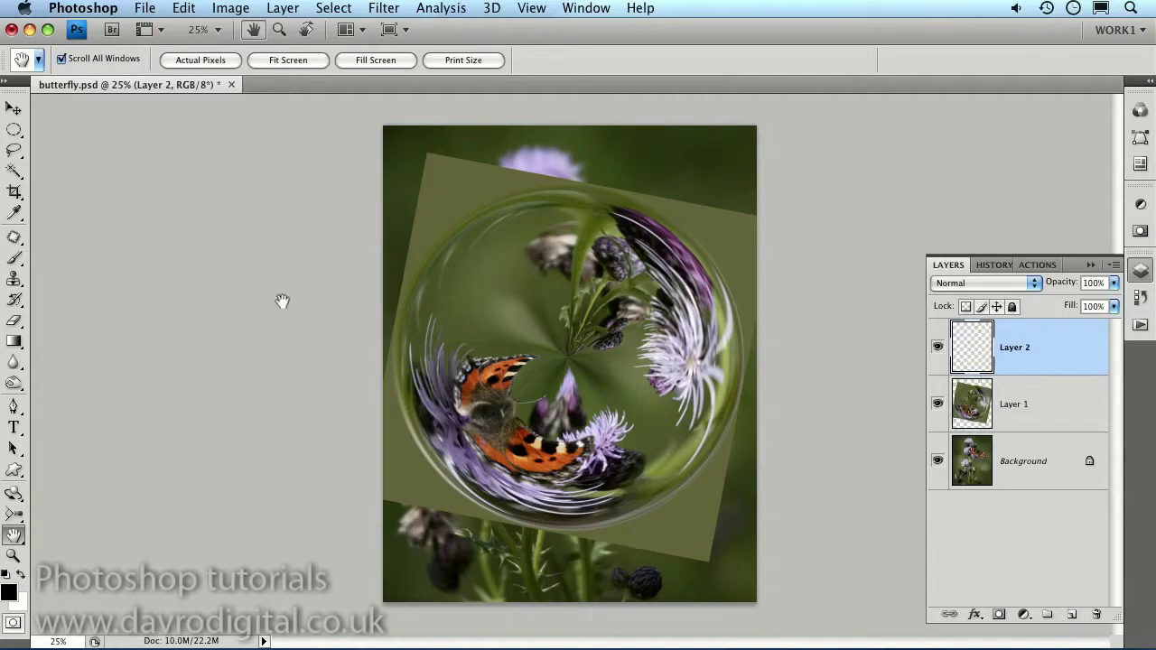
drag(15, 132, 104, 146)
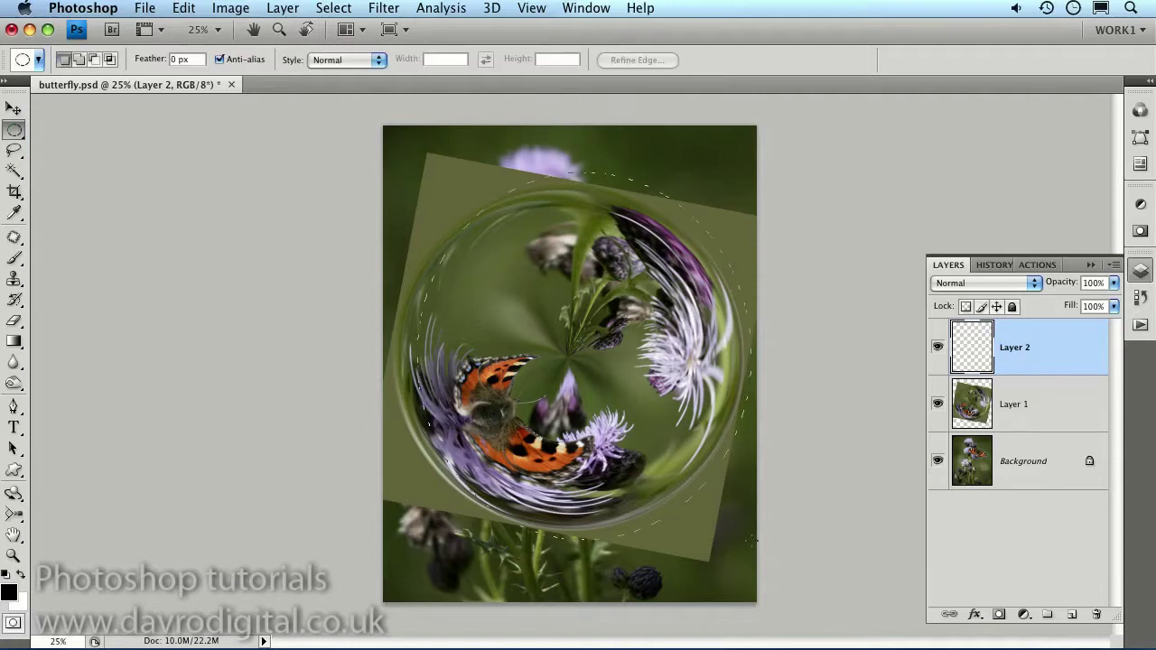
drag(750, 540, 736, 542)
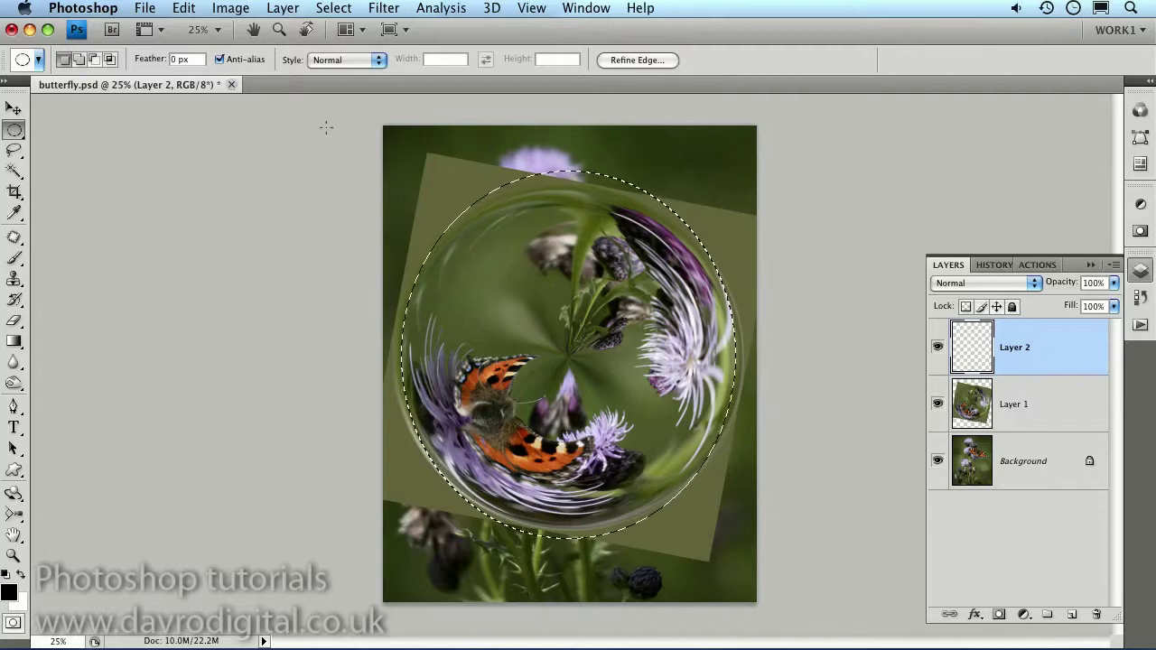
drag(544, 300, 557, 298)
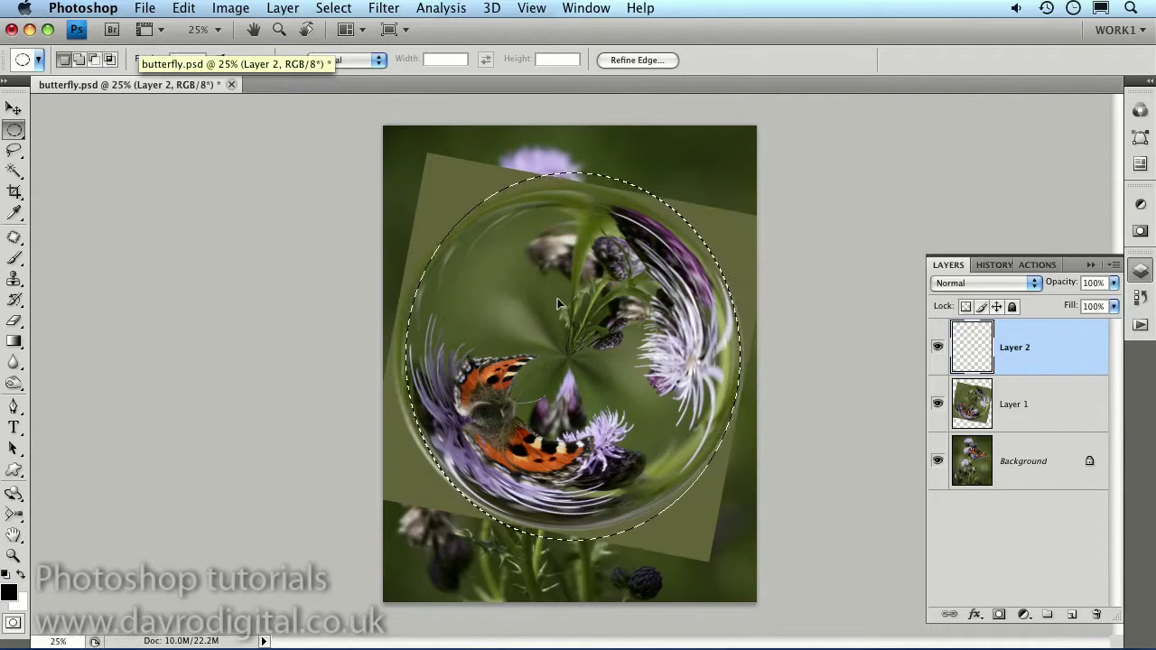
Transform the selection's top, bottom and sides so it fits the bubble snugly.
click(335, 9)
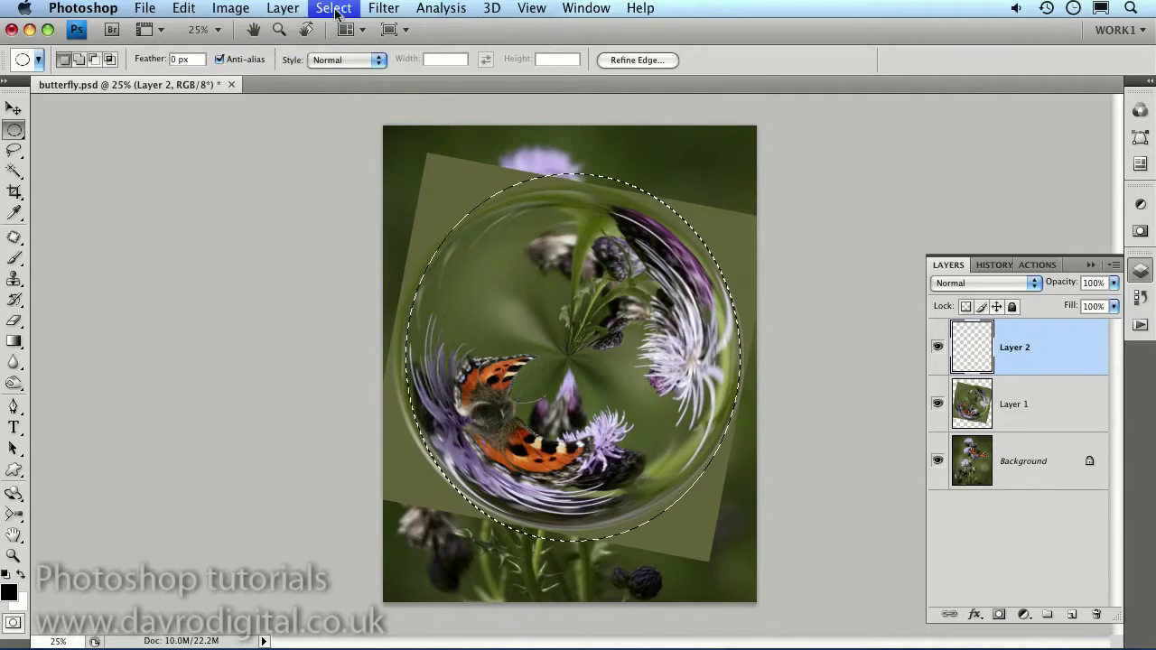
click(366, 294)
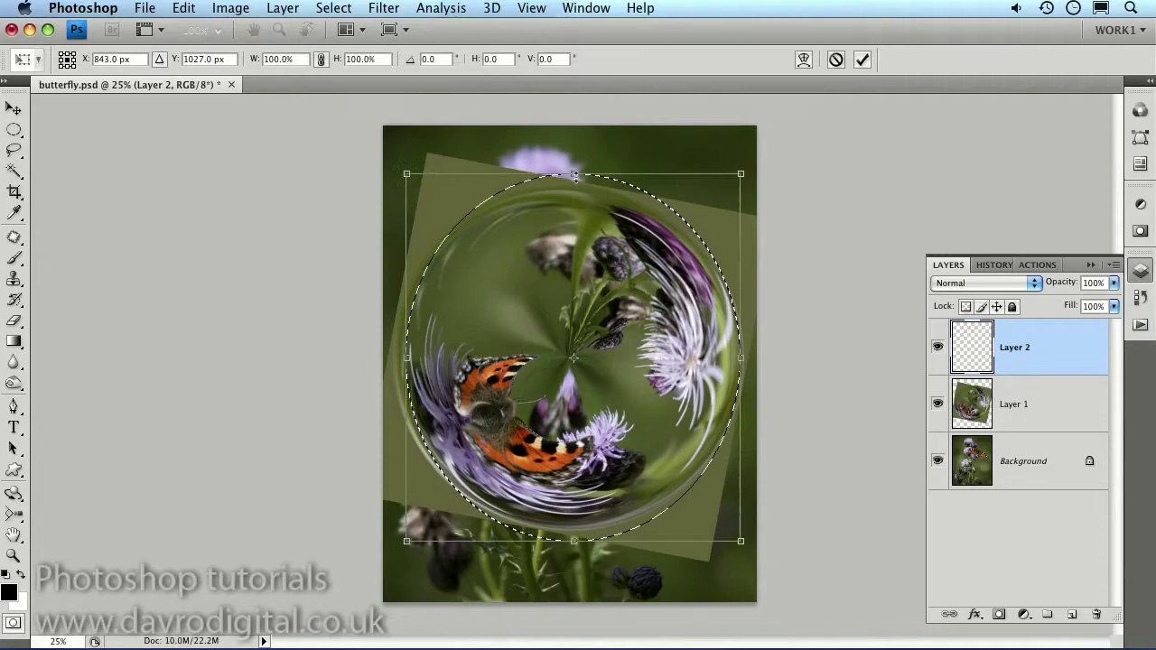
drag(575, 174, 574, 182)
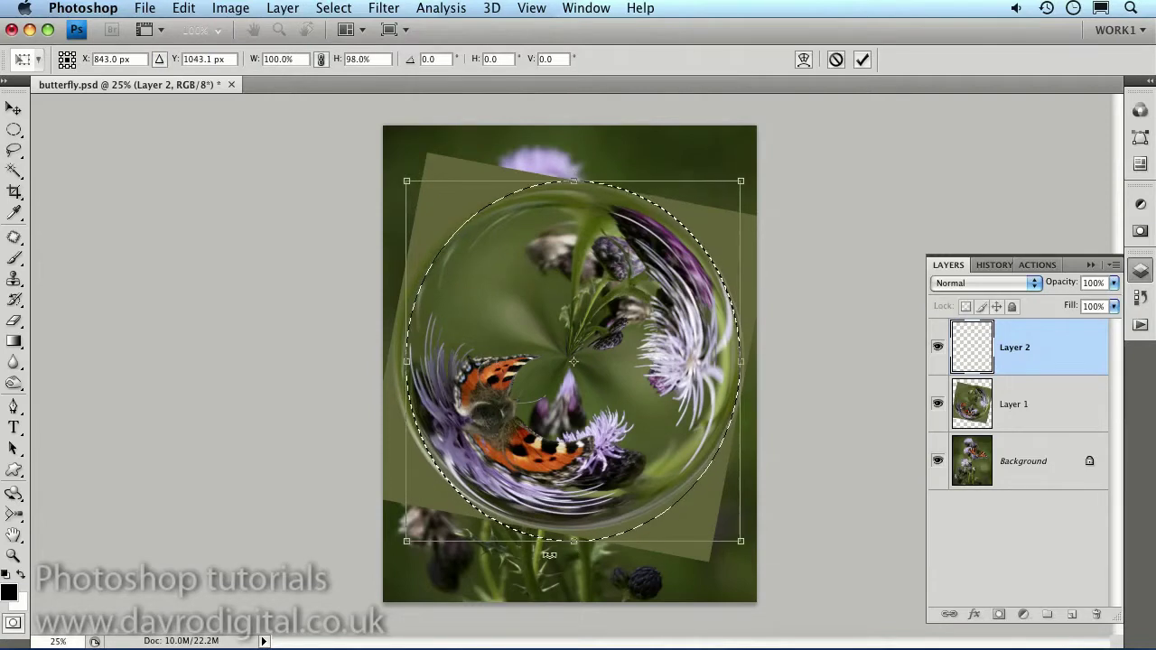
drag(576, 545, 582, 536)
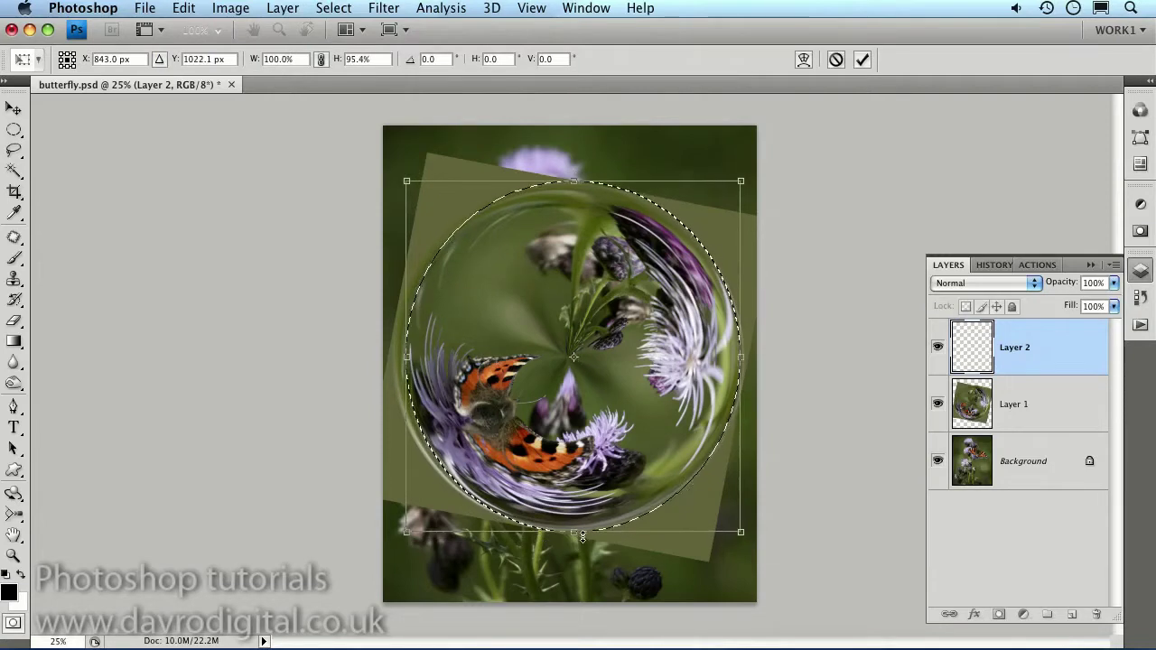
drag(740, 355, 745, 356)
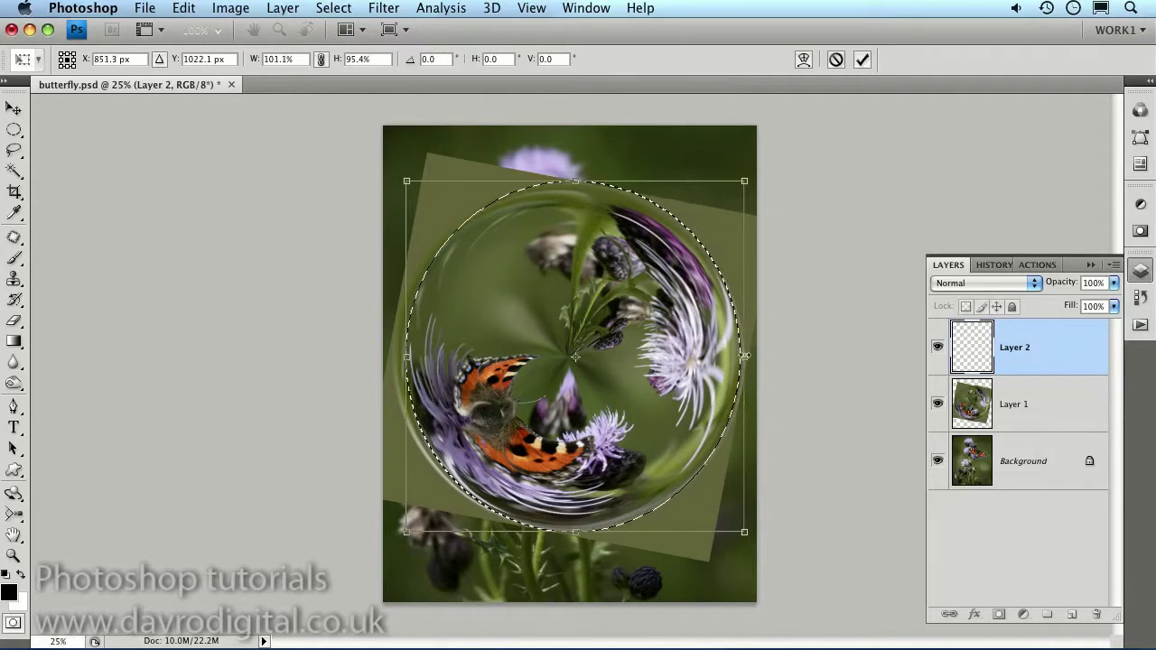
drag(406, 356, 399, 356)
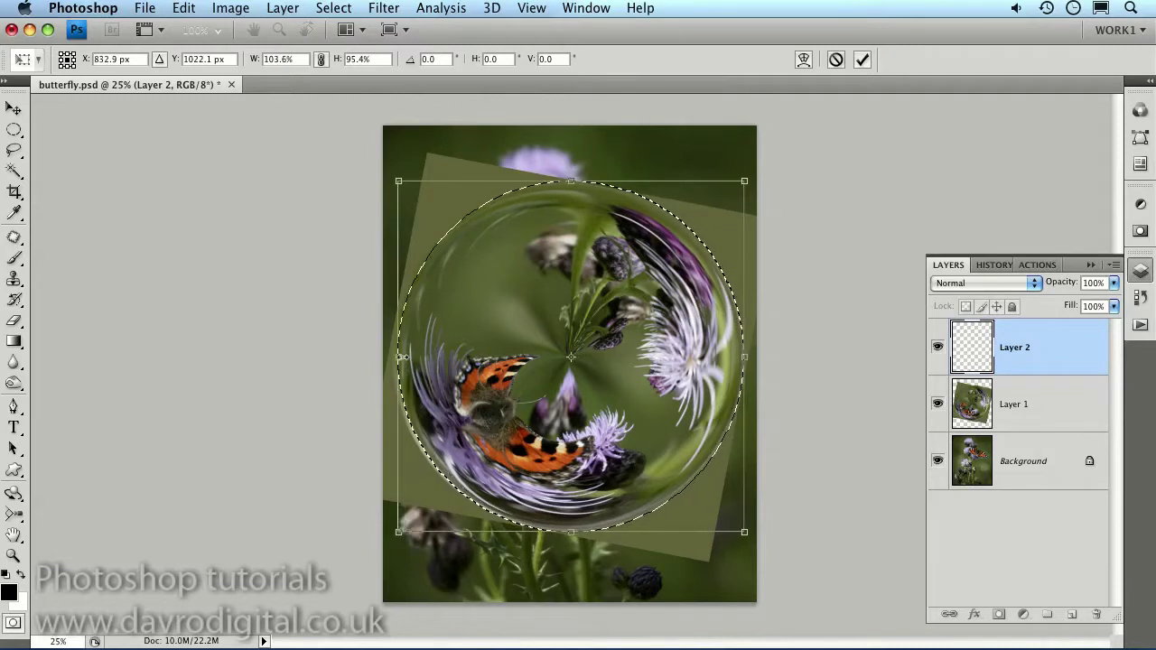
drag(570, 181, 571, 184)
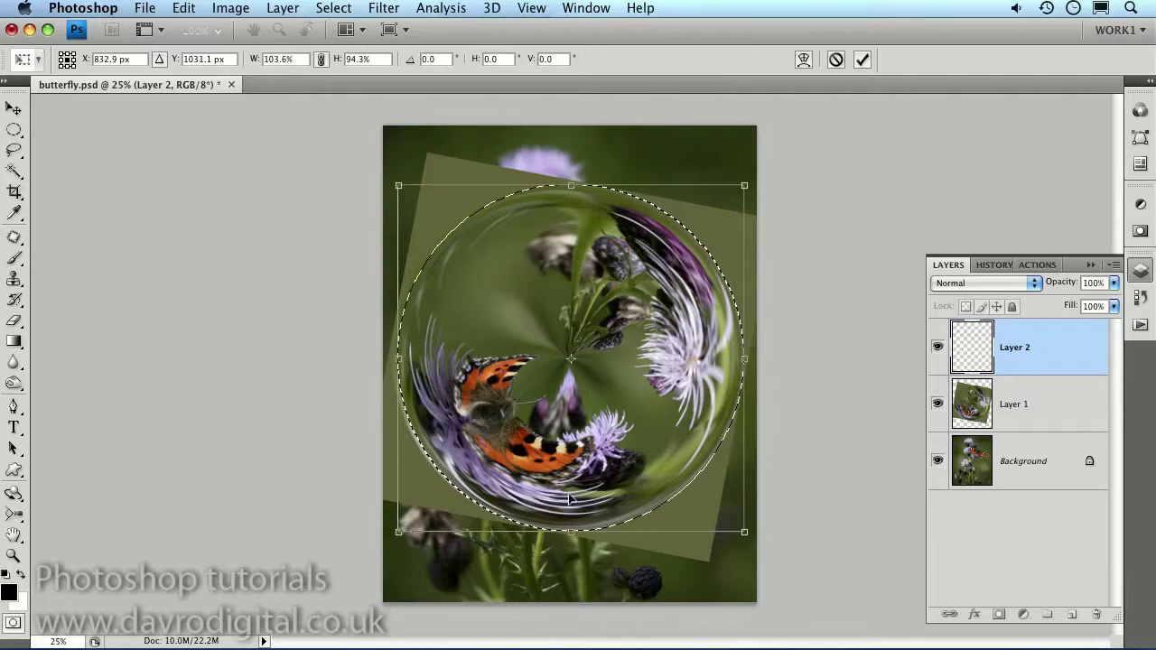
key(Return)
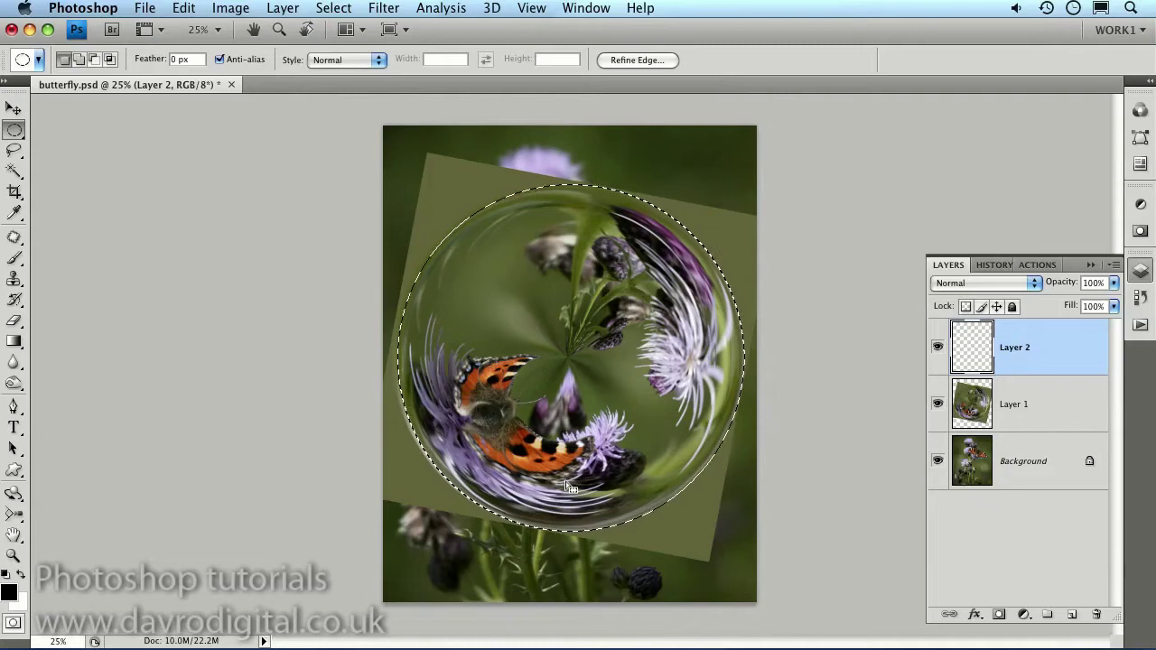
Delete Layer 2, invert the selection, clear Layer 1 outside the circle, and deselect.
drag(1045, 364, 1094, 612)
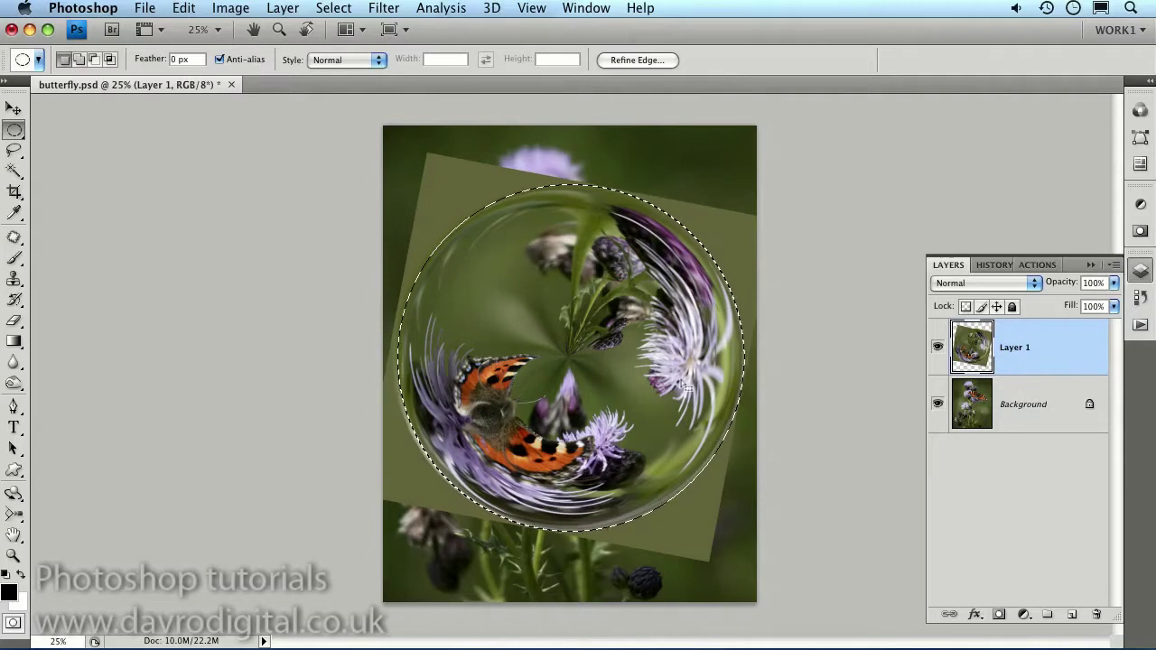
click(334, 8)
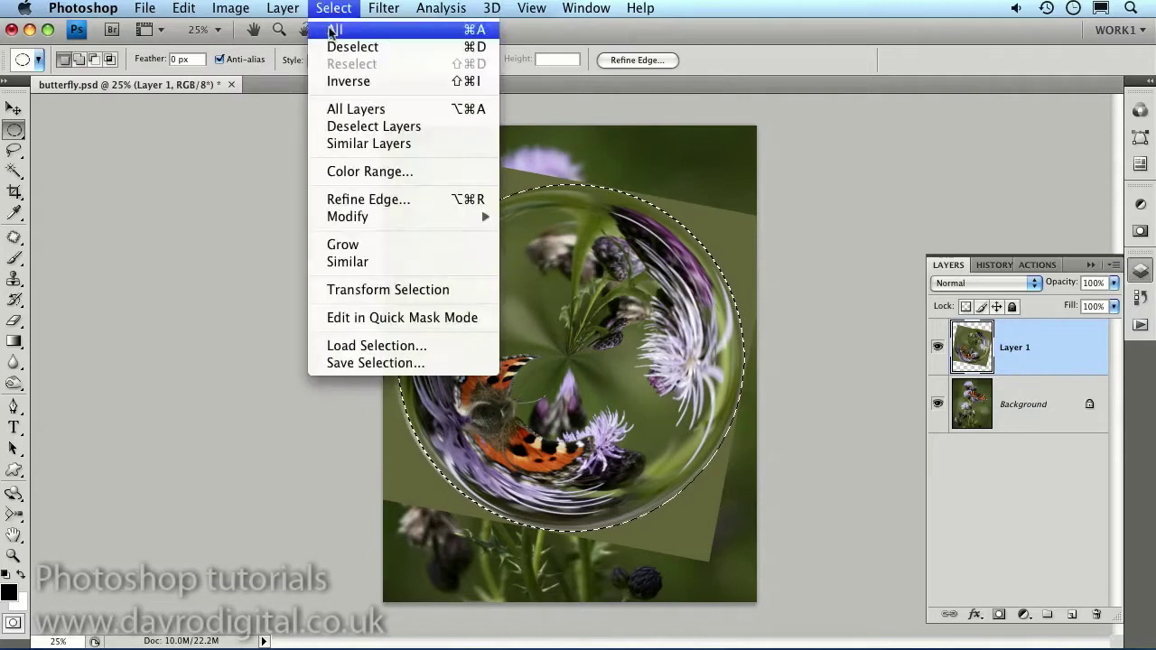
click(351, 80)
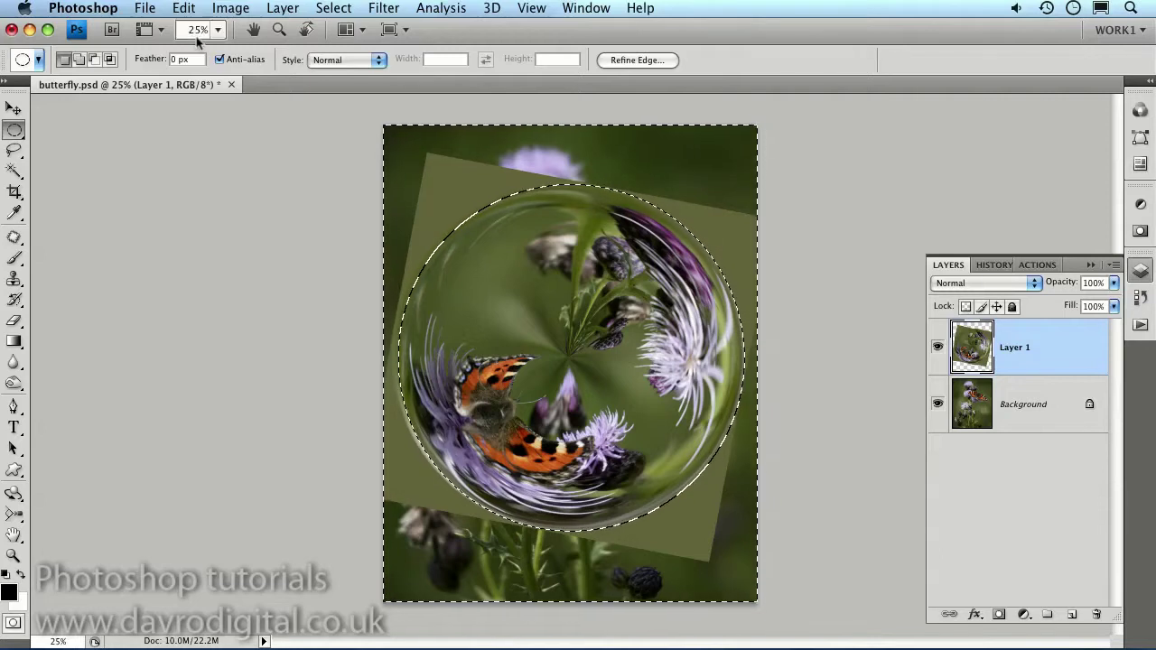
click(182, 8)
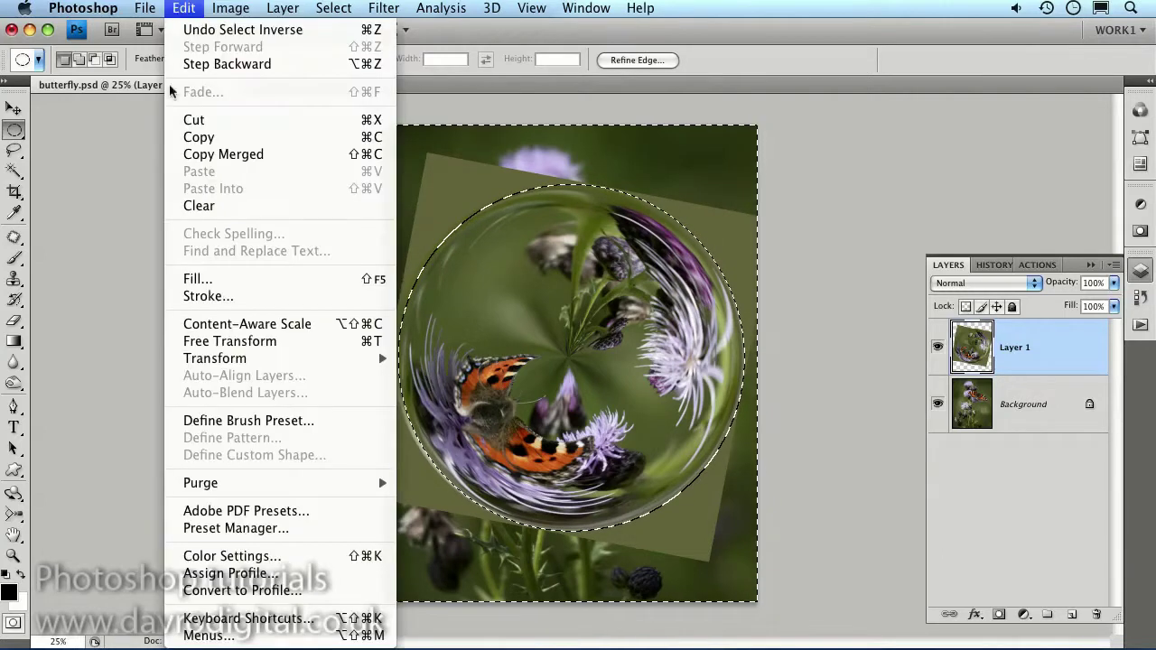
click(190, 202)
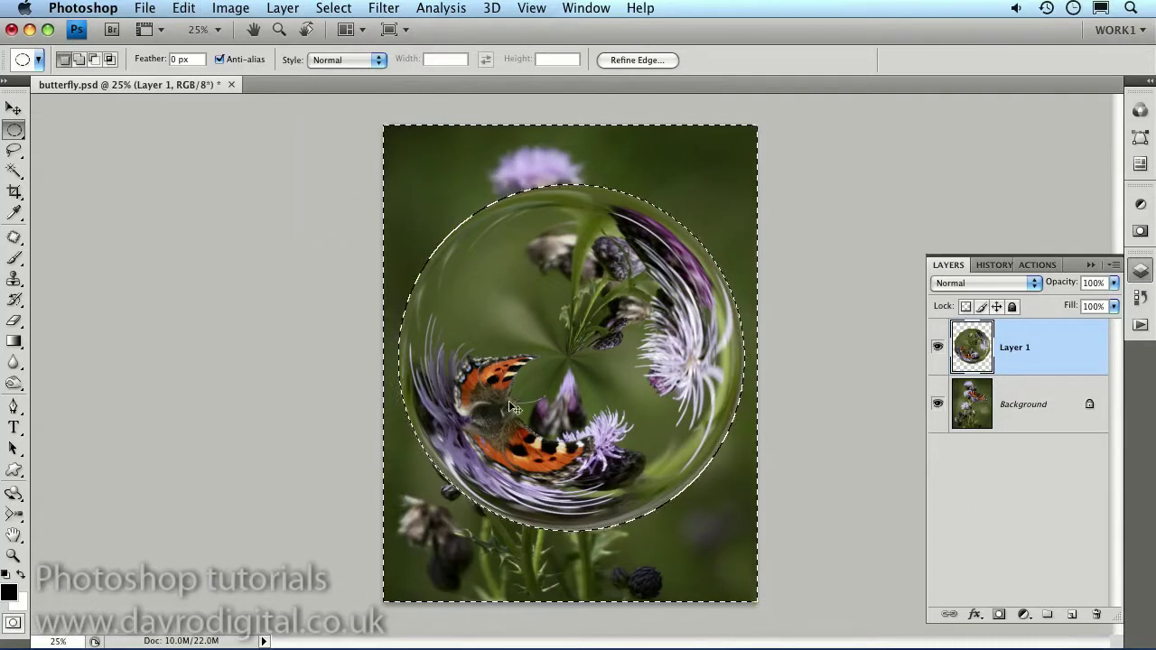
key(super+d)
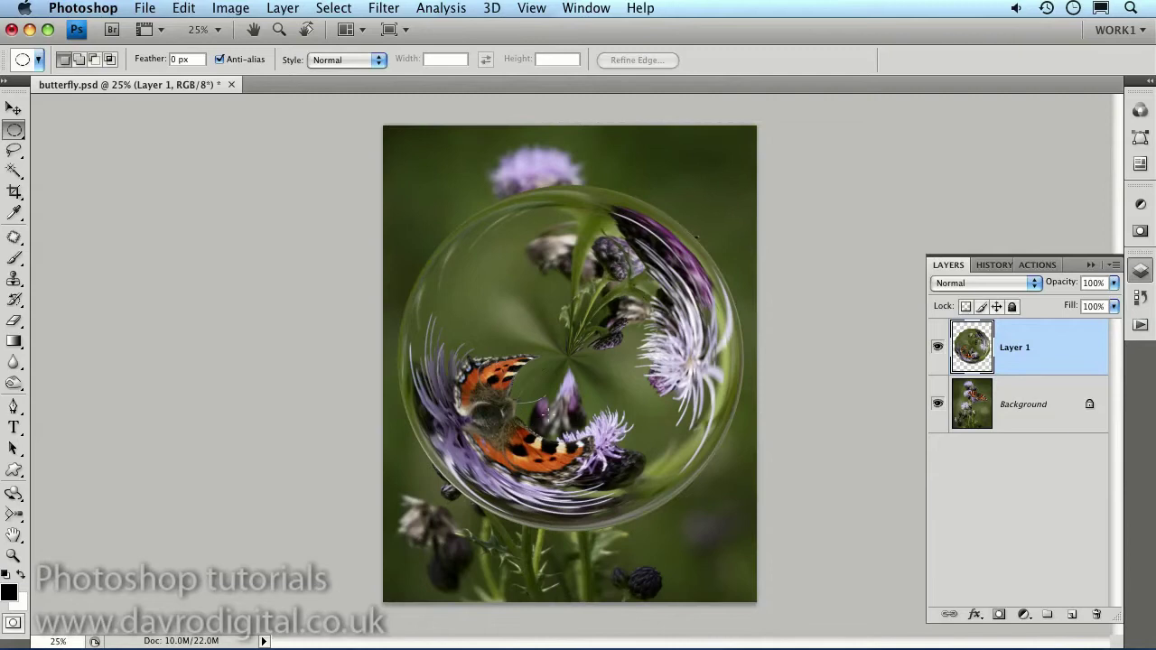
Hide Layer 1, select Background, and load the Orange, Yellow, Orange gradient preset.
click(937, 351)
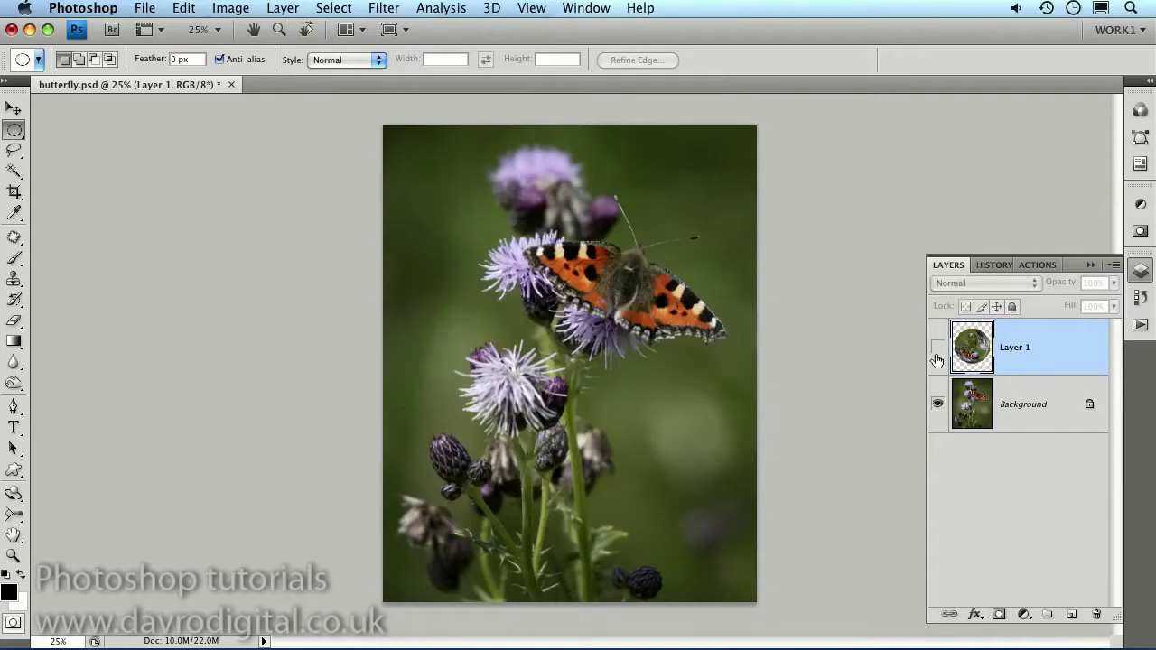
click(1014, 423)
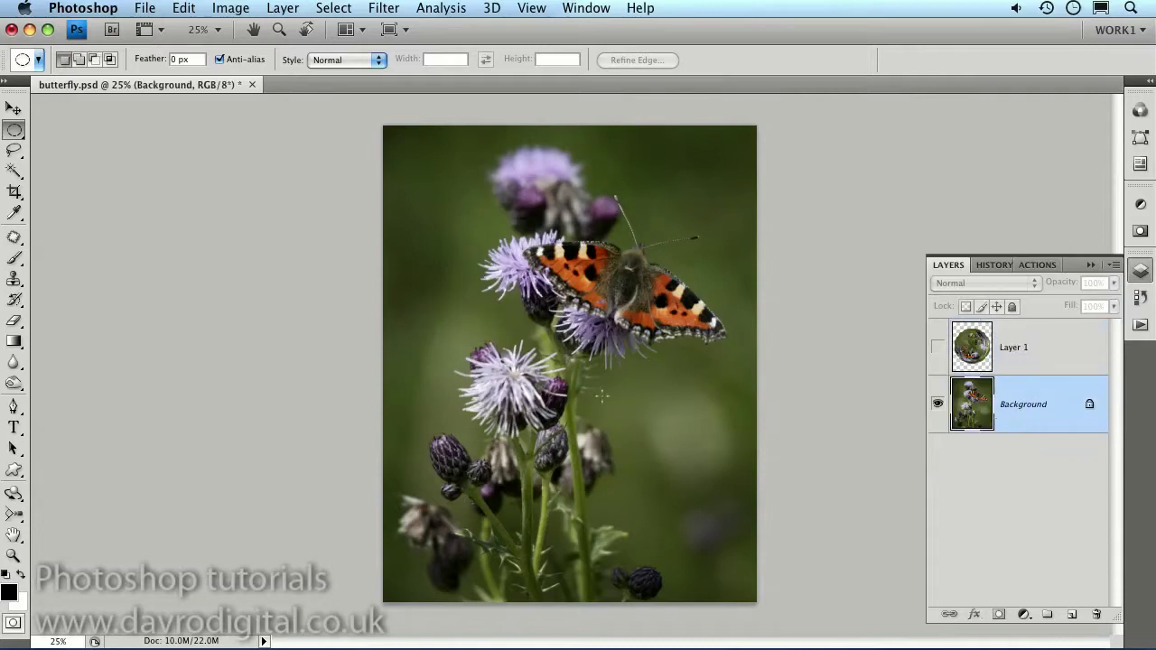
click(13, 341)
click(212, 60)
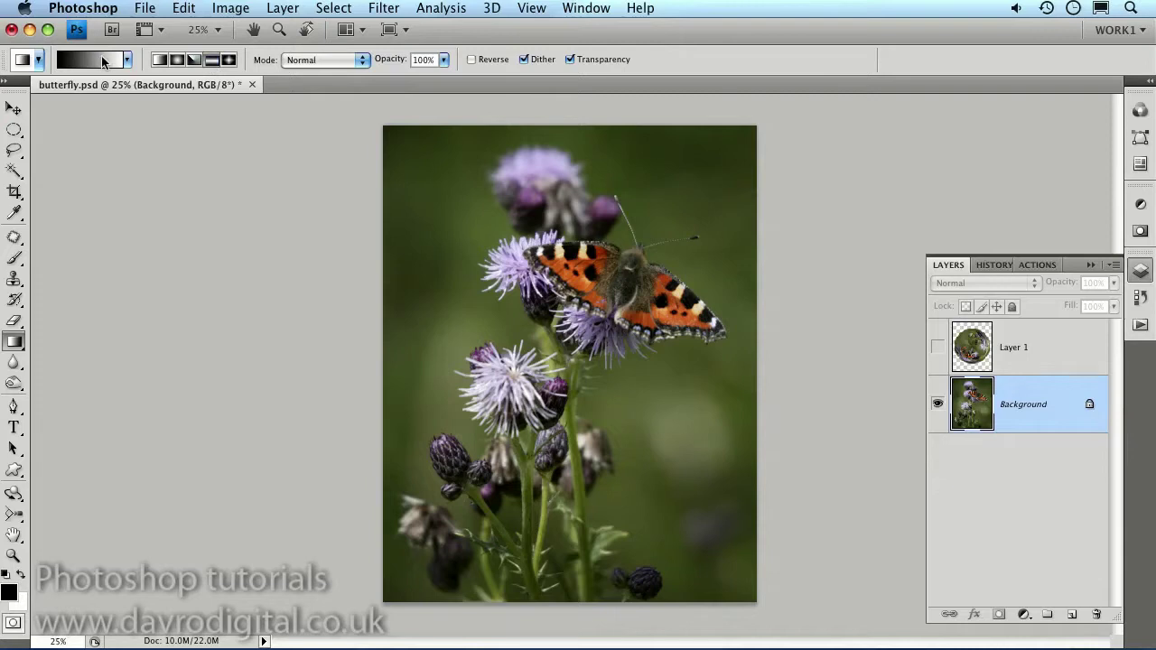
click(102, 60)
click(962, 148)
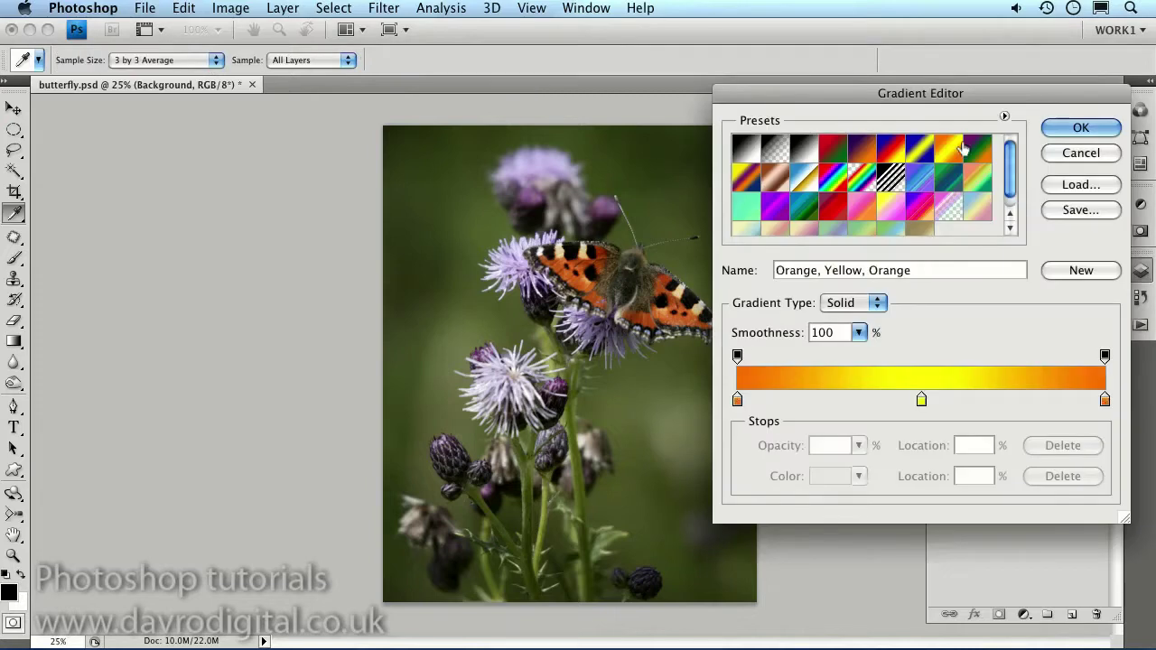
click(1063, 128)
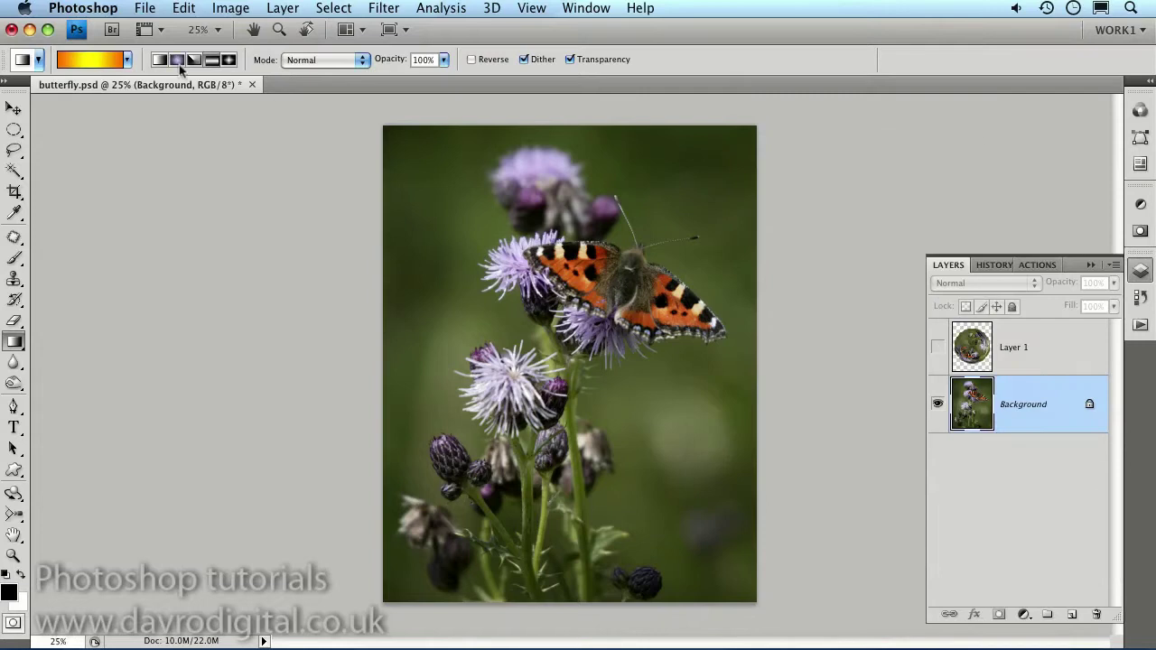
Set the gradient's left and right stops to dark green sampled from the photo.
click(91, 59)
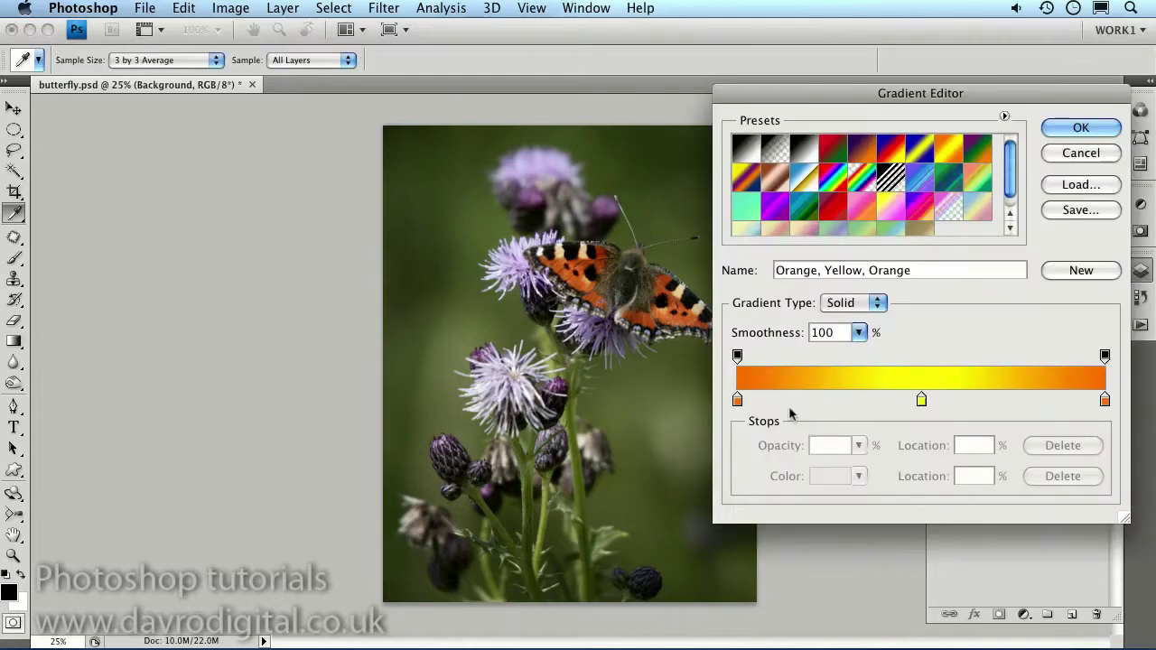
click(738, 400)
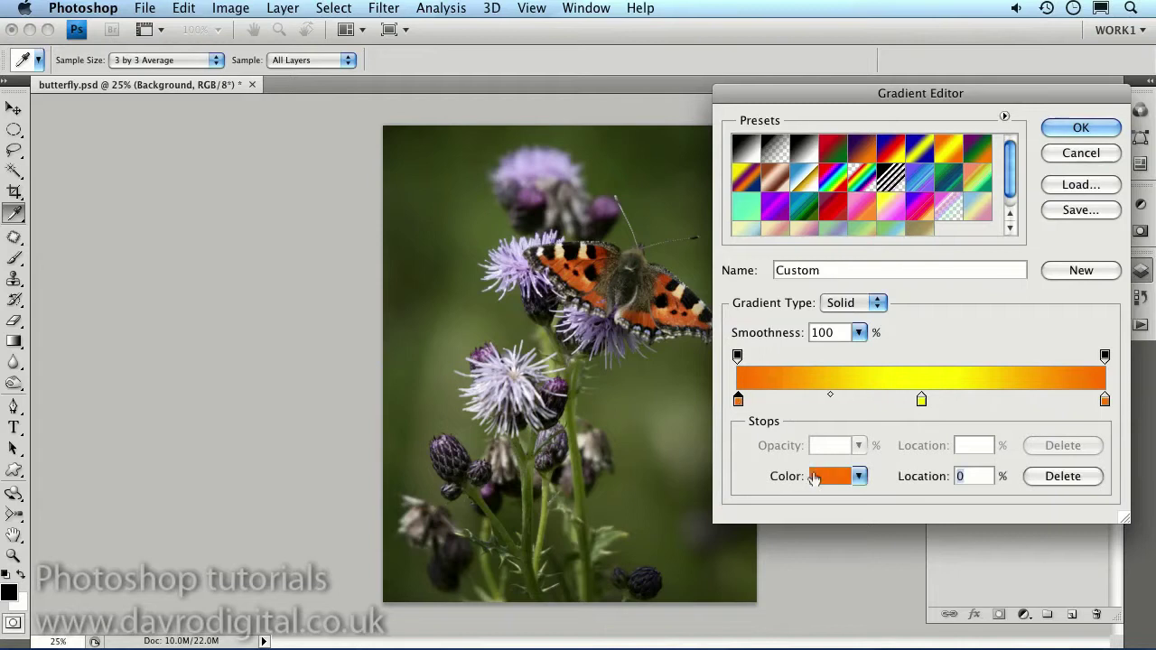
click(830, 477)
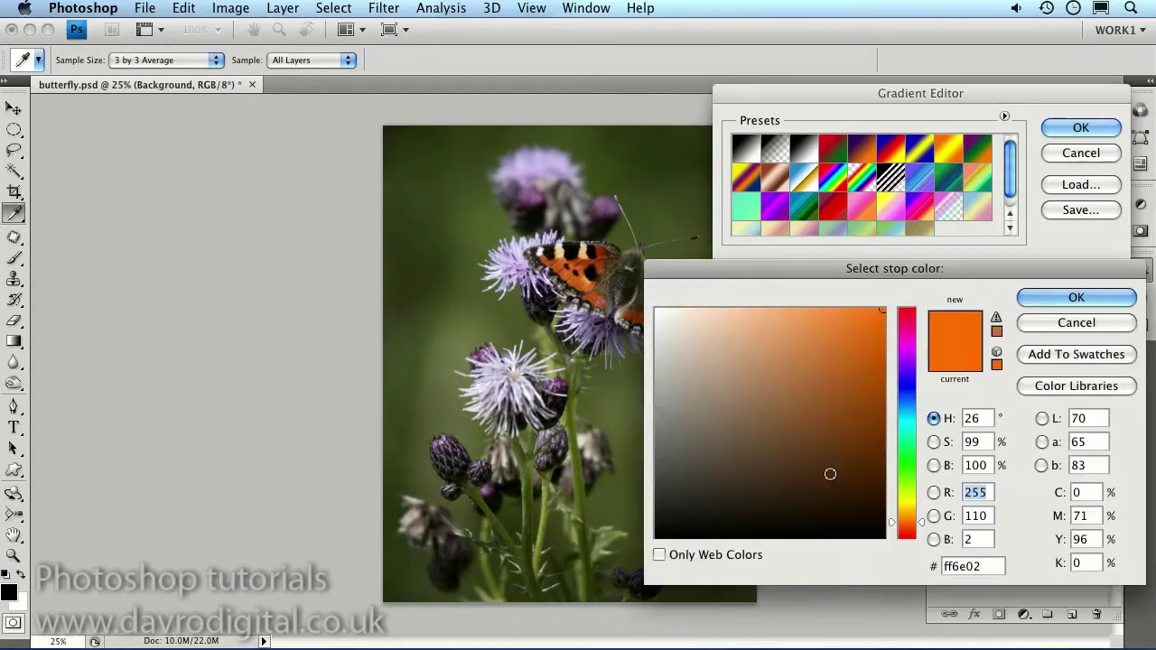
click(419, 198)
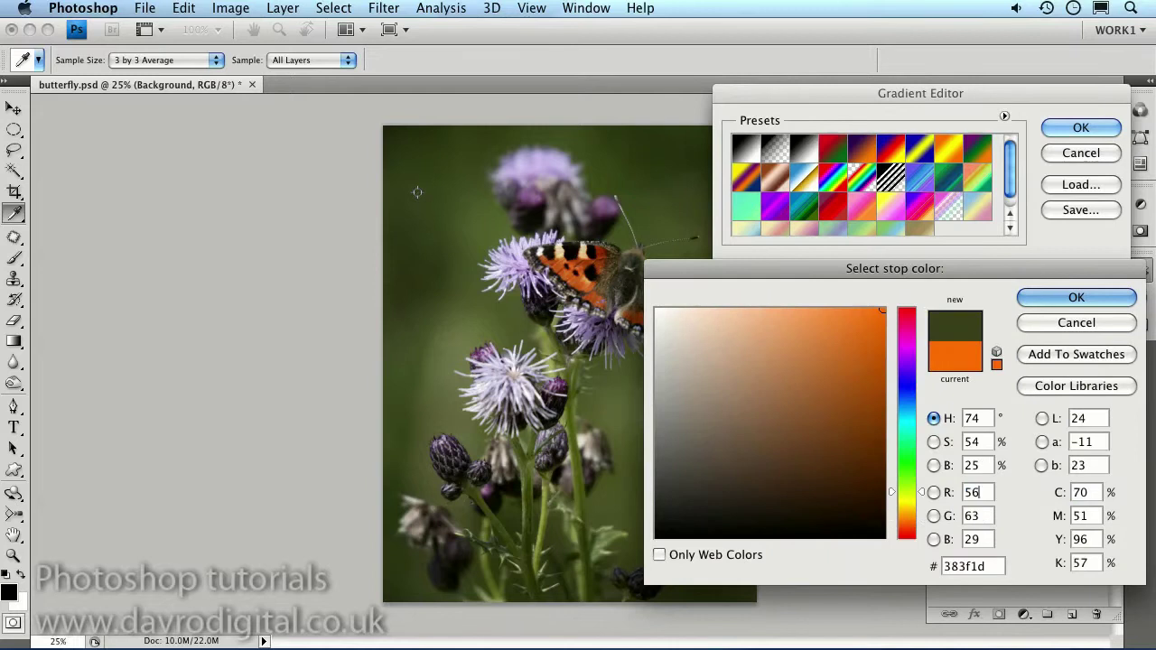
click(1065, 300)
click(1109, 402)
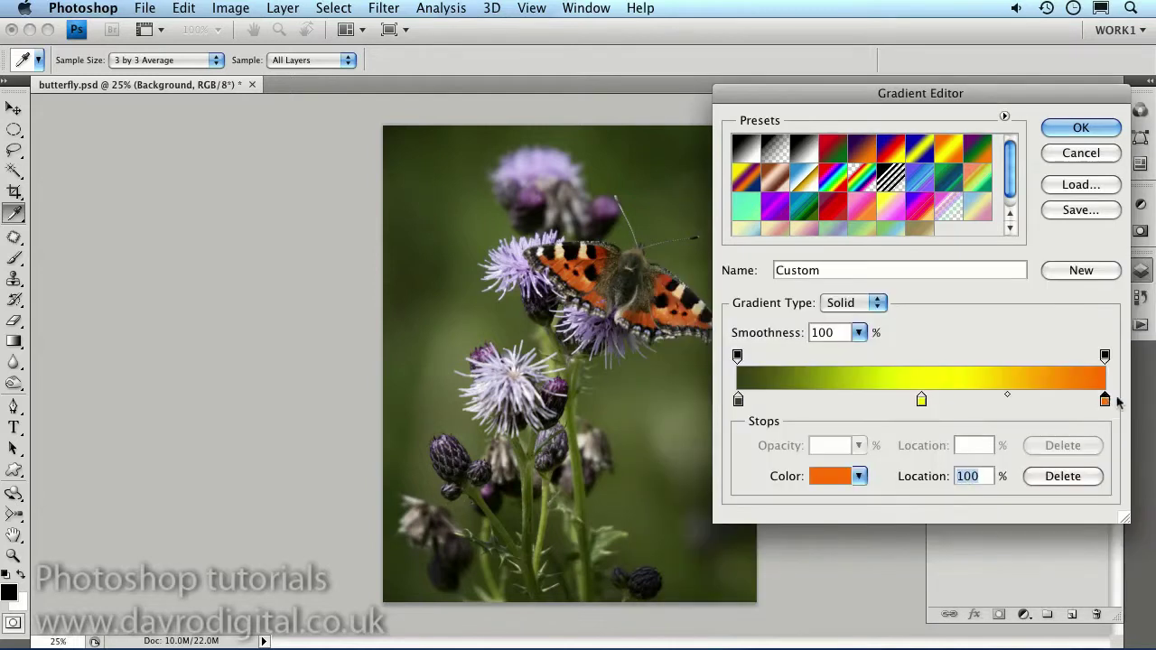
click(835, 479)
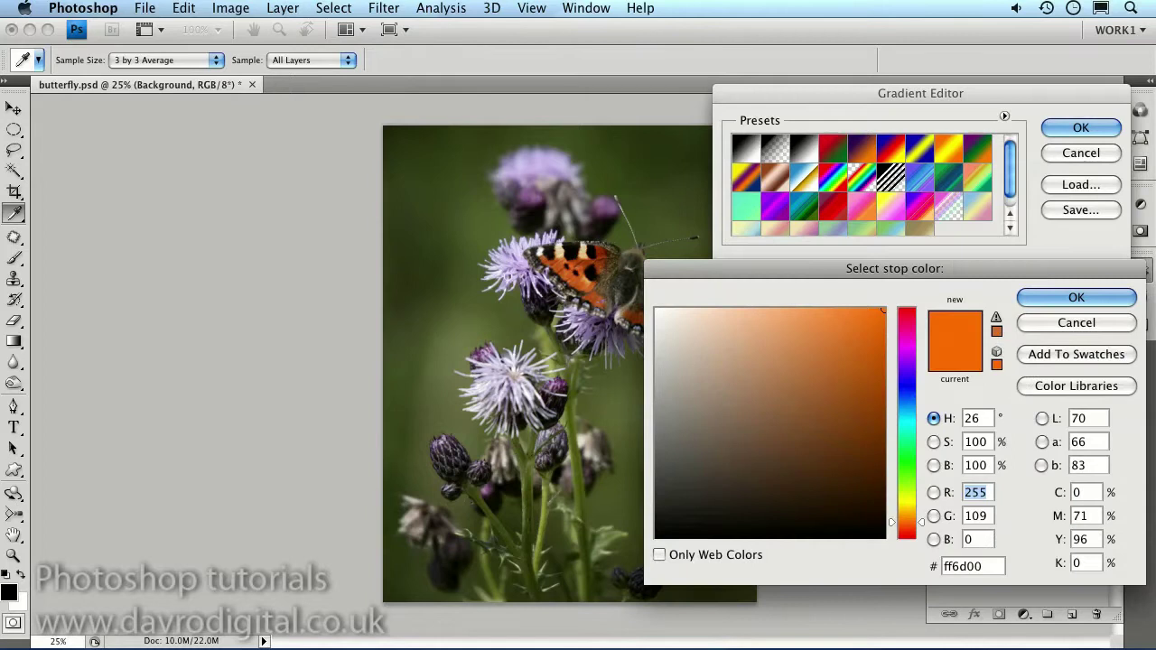
click(426, 234)
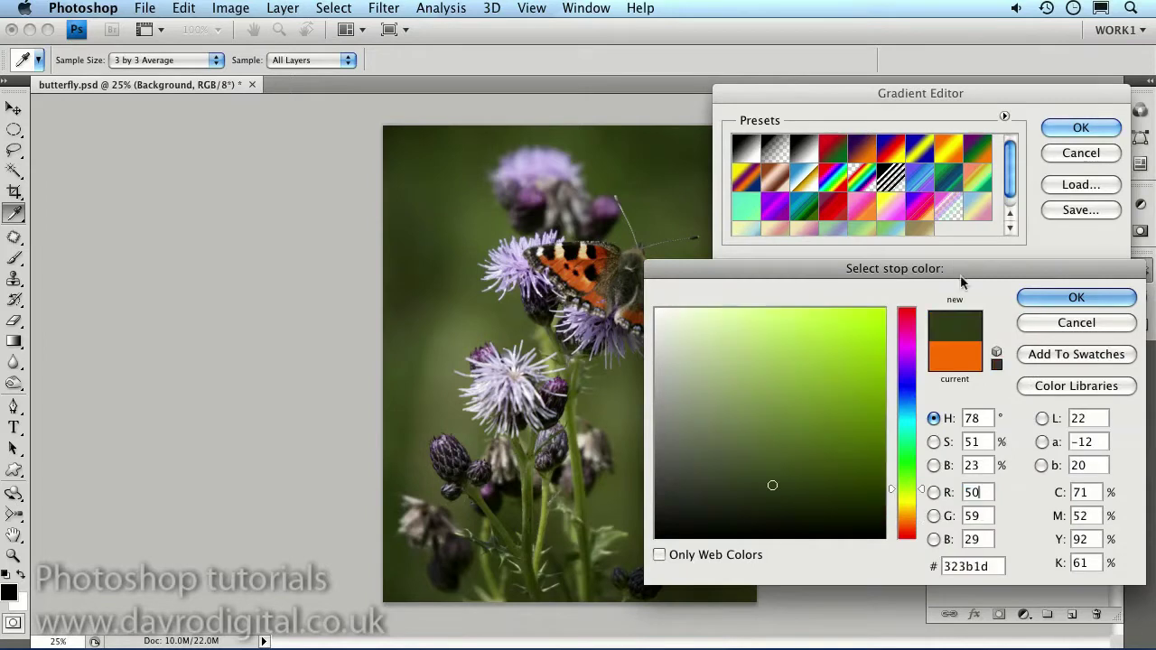
click(1074, 297)
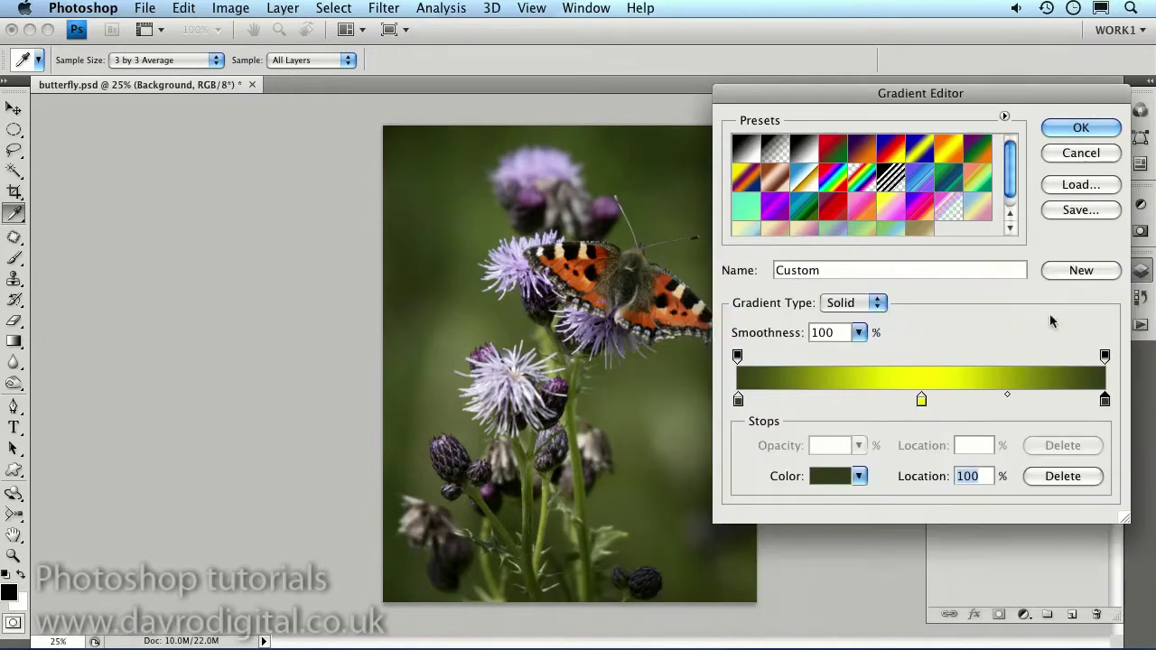
Make the middle stop olive-yellow (b8b804) and accept the gradient.
click(921, 400)
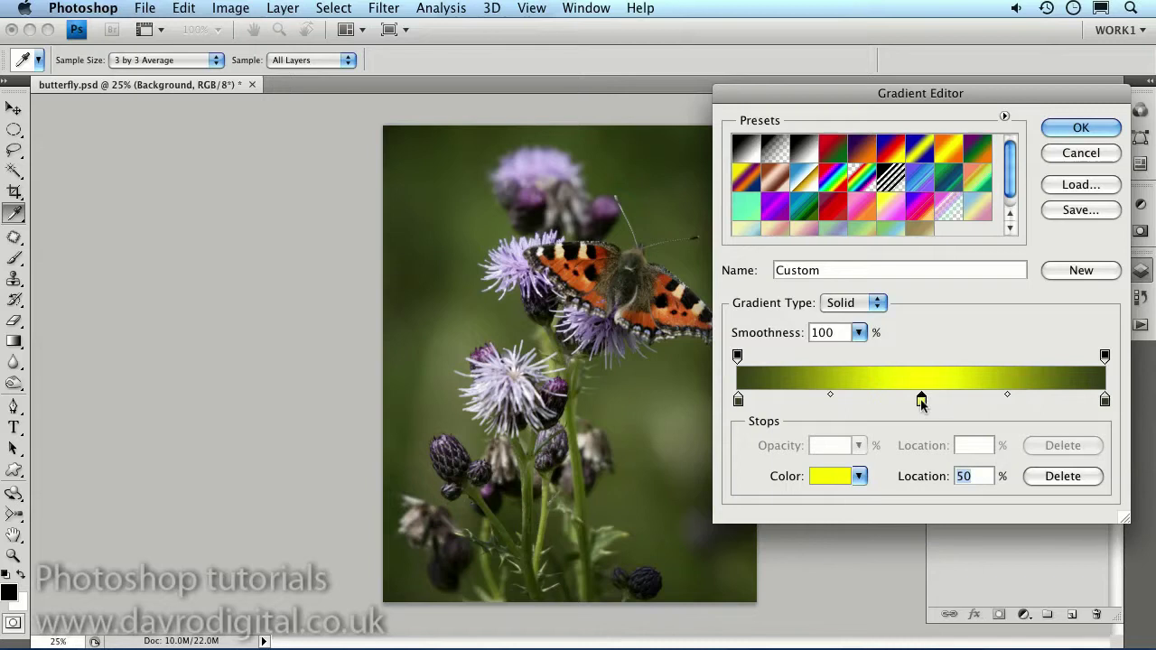
click(842, 476)
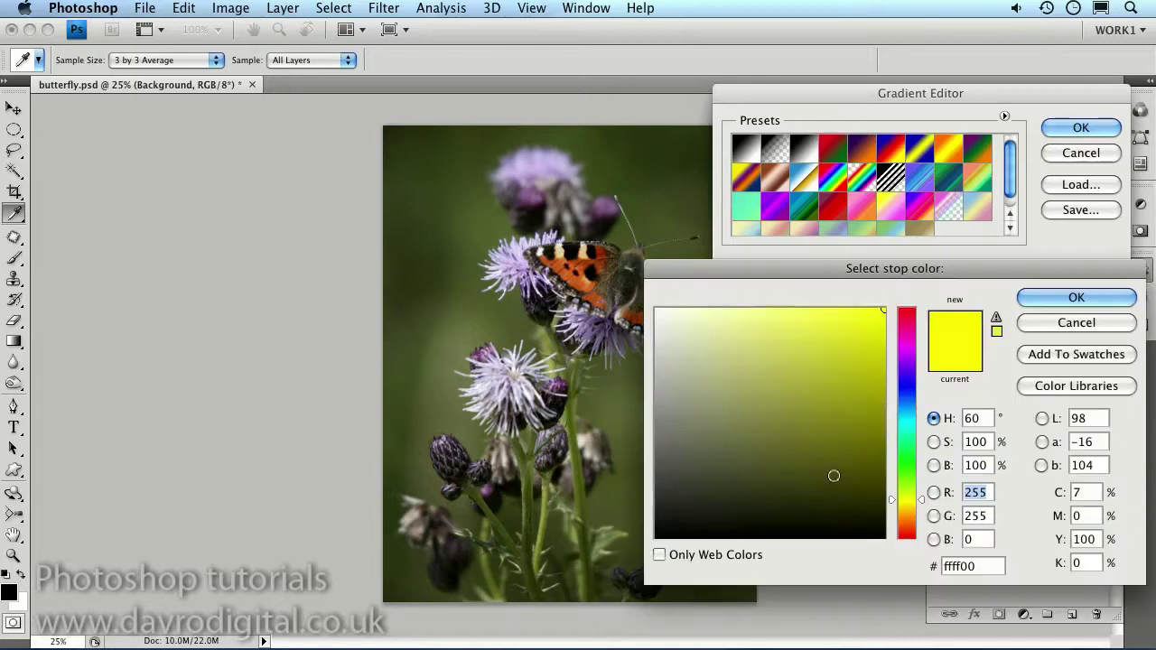
click(883, 347)
drag(882, 357, 880, 372)
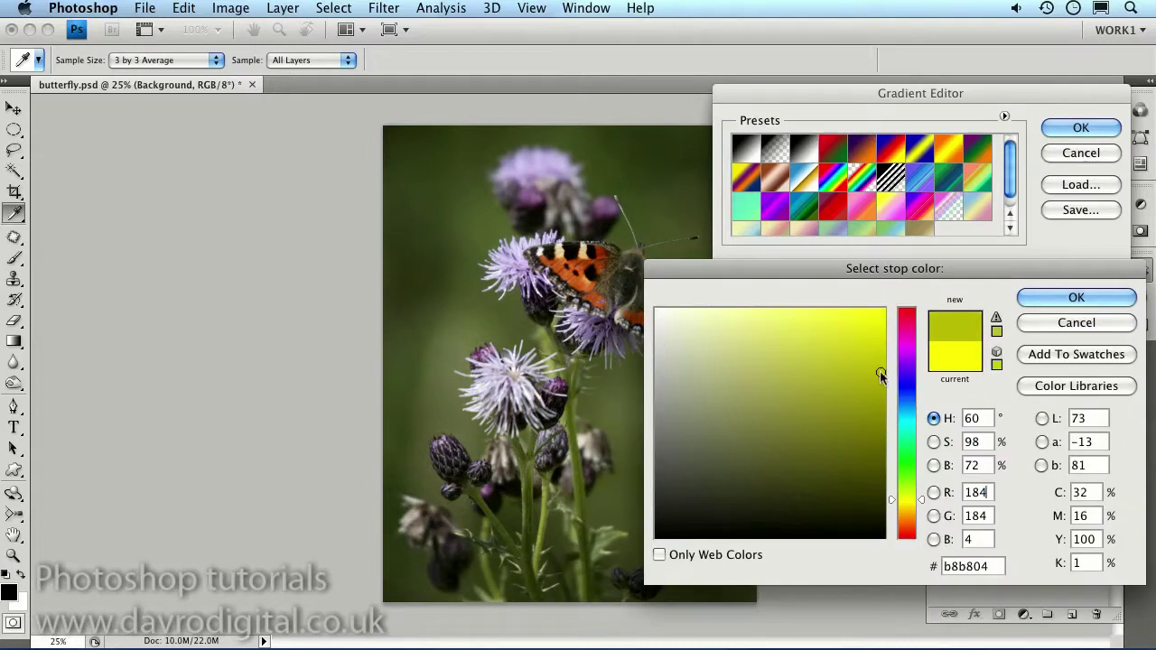
click(1047, 300)
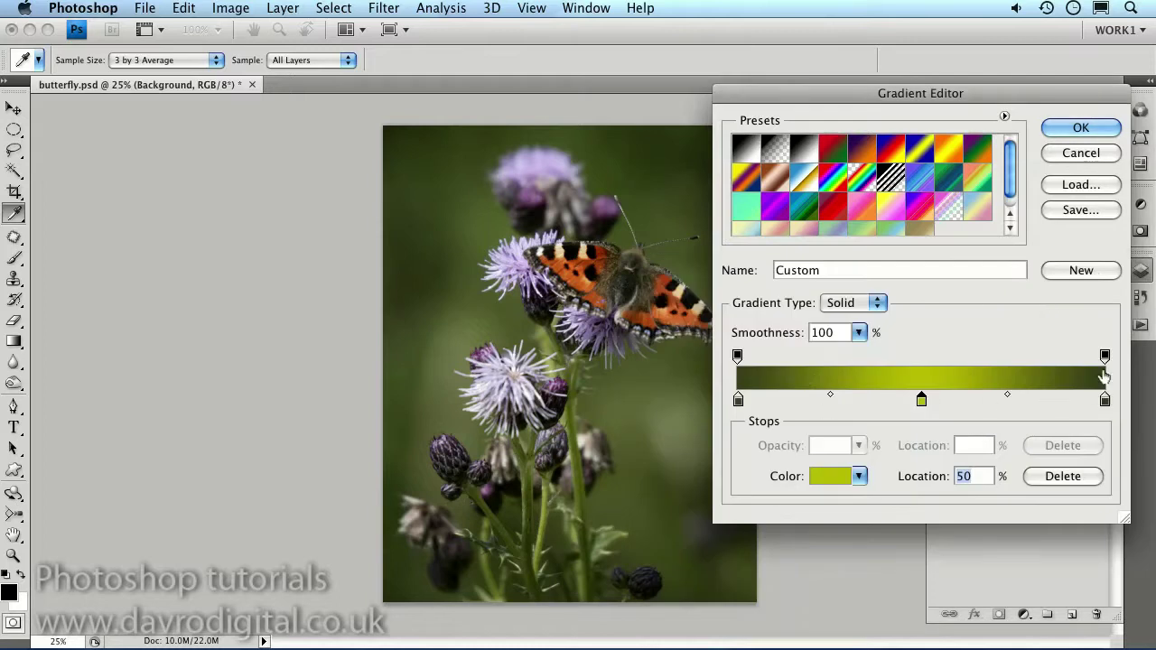
click(1079, 129)
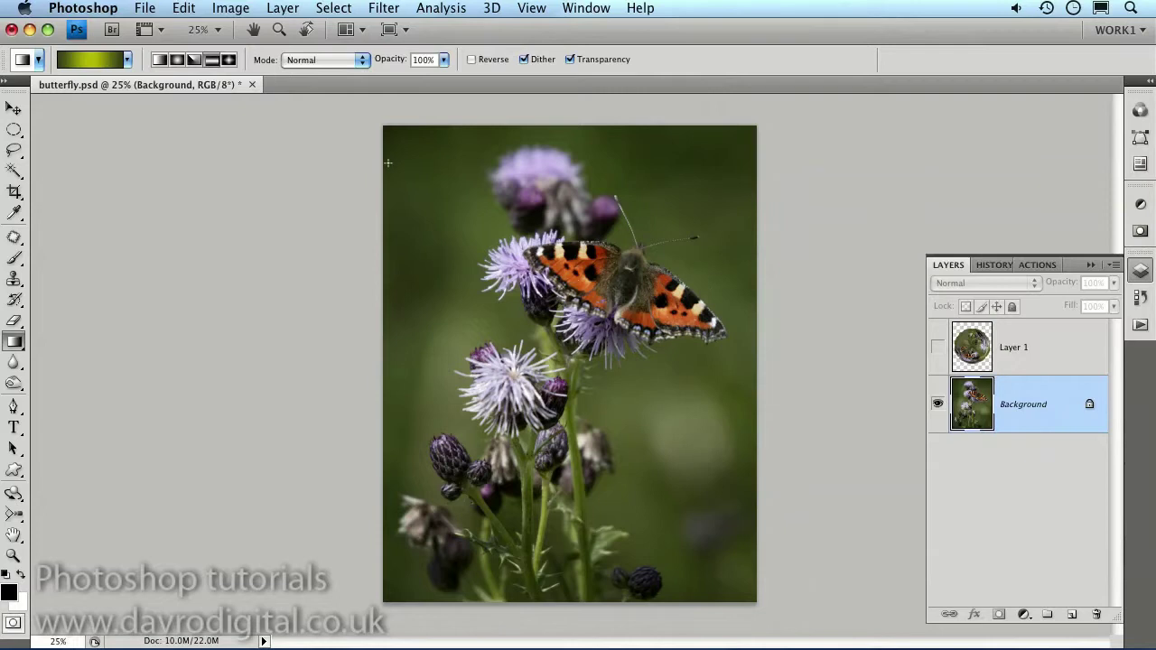
Draw the green-yellow gradient diagonally across the Background, then show and select Layer 1.
drag(463, 217, 733, 522)
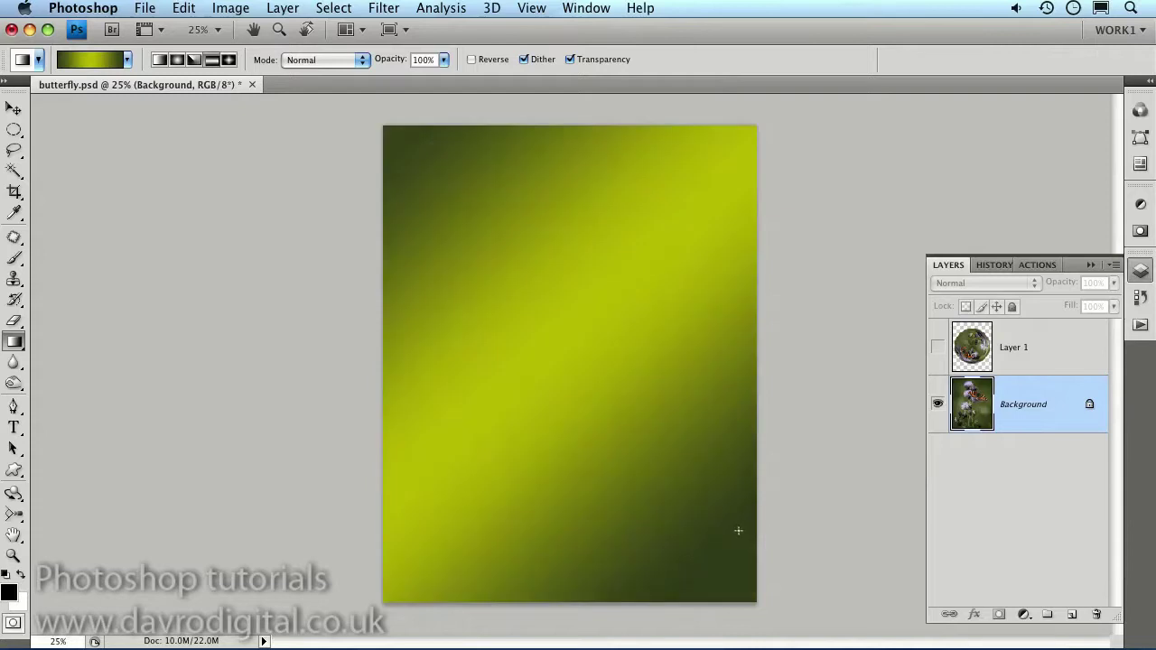
click(936, 349)
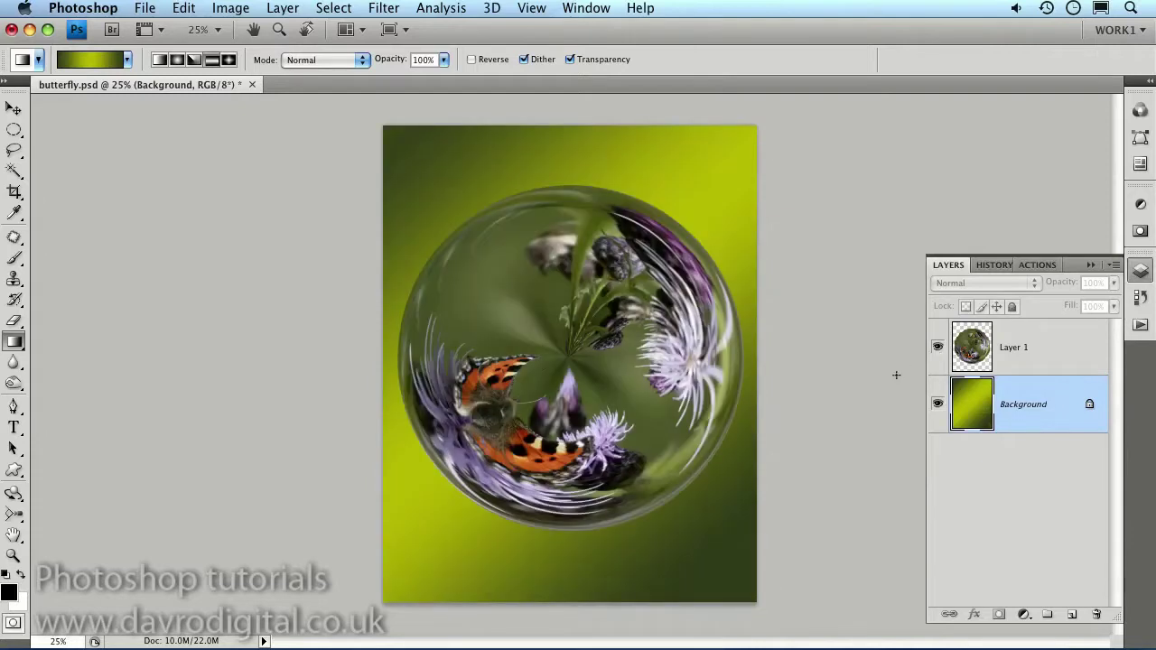
click(1028, 360)
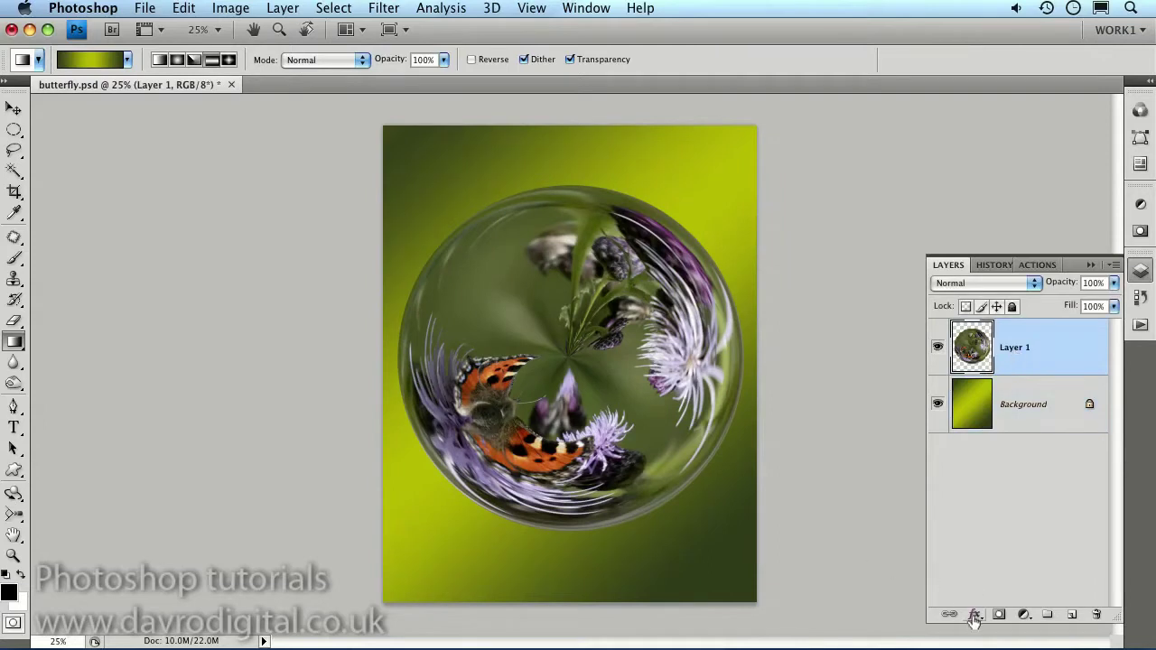
drag(1117, 616, 1106, 534)
click(975, 529)
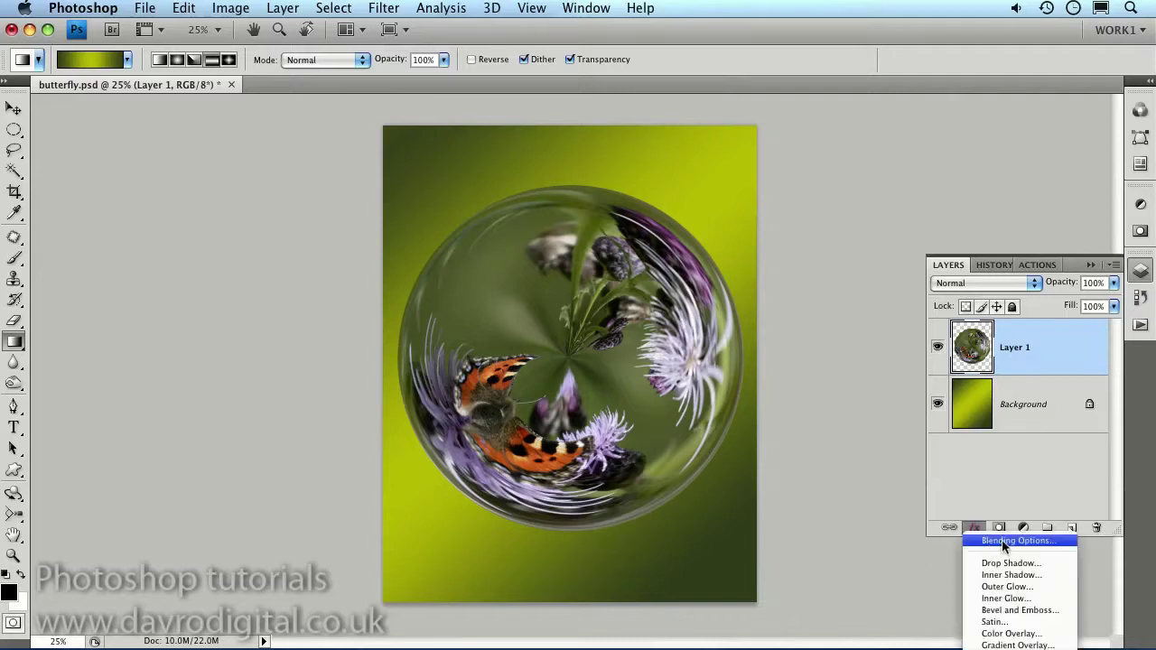
Apply the blue glass preset style to Layer 1 from the Styles list.
click(1002, 540)
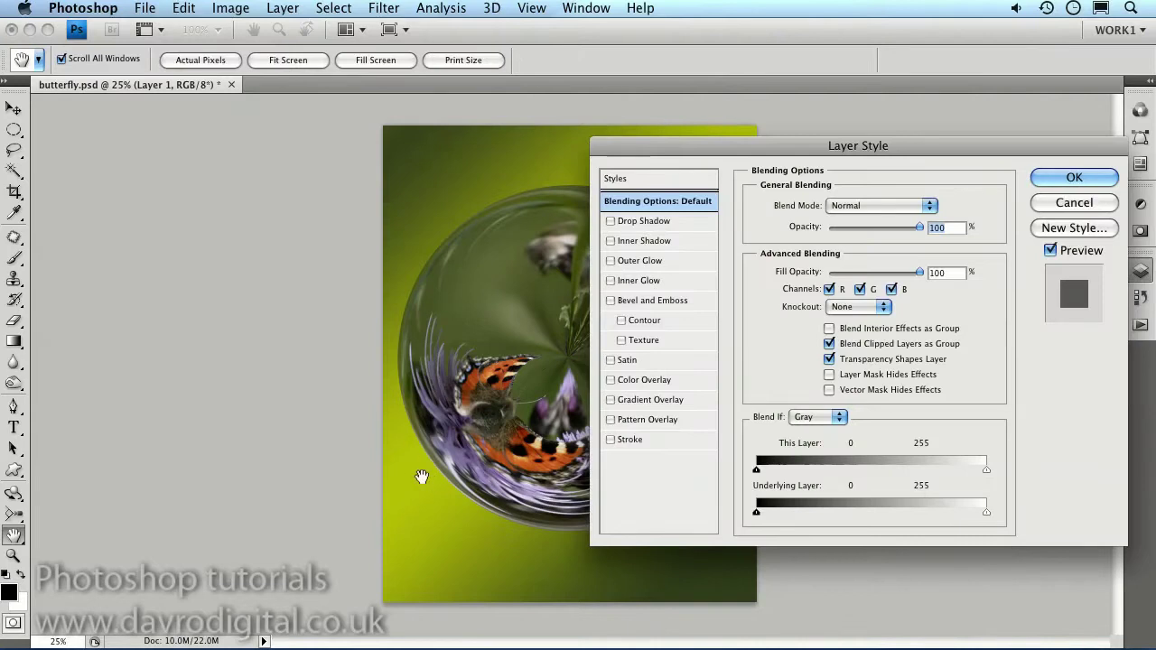
key(super+space)
key(super+plus)
drag(483, 449, 318, 459)
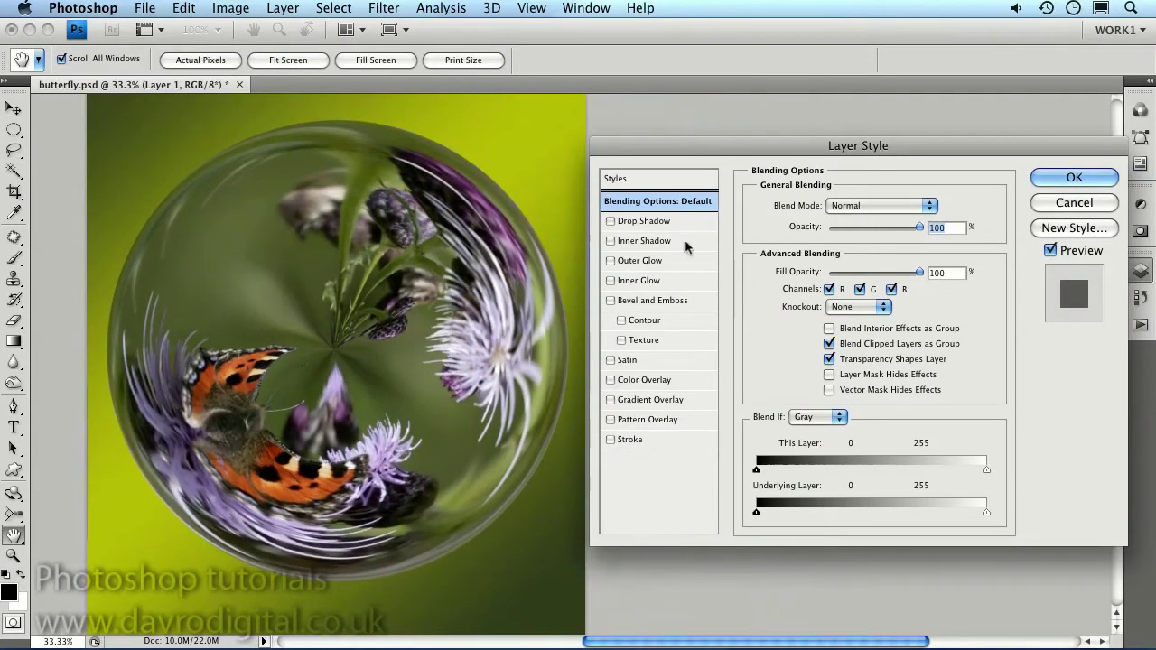
click(640, 185)
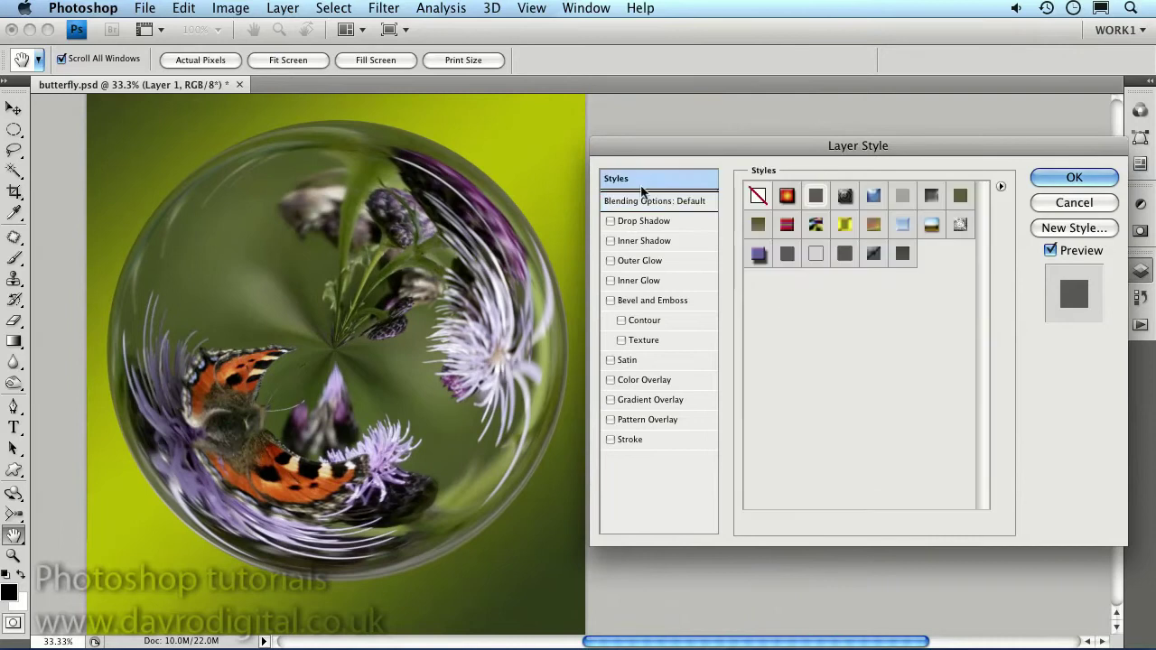
click(873, 197)
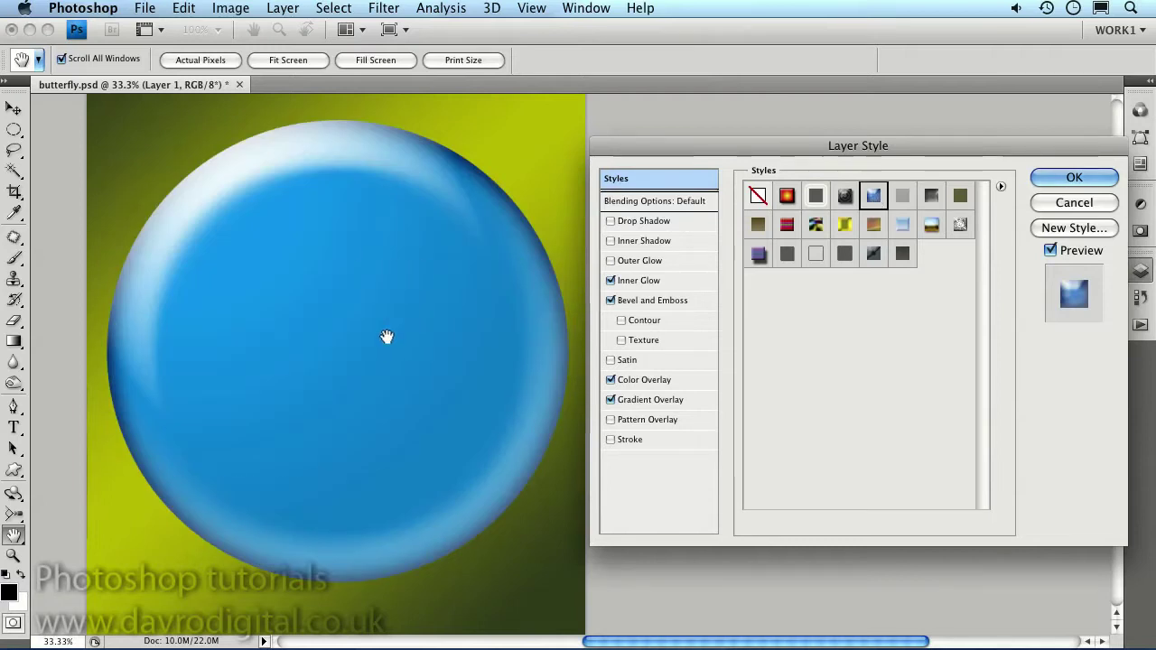
Remove the Gradient Overlay and Color Overlay, keeping Inner Glow and Bevel and Emboss.
click(610, 400)
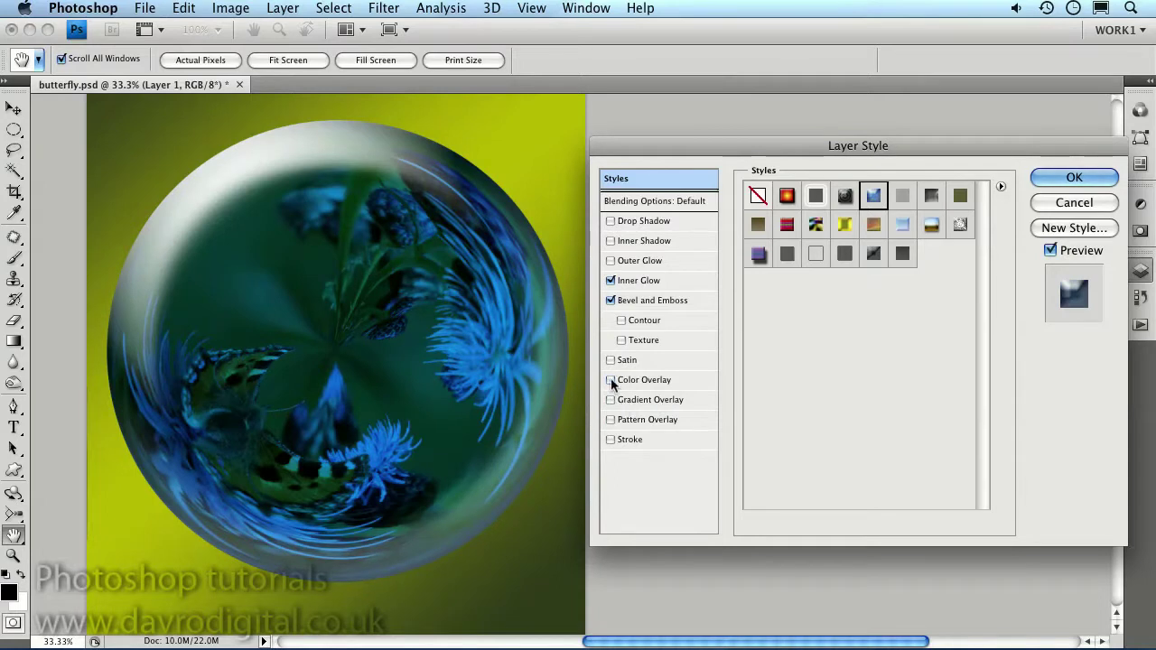
click(611, 380)
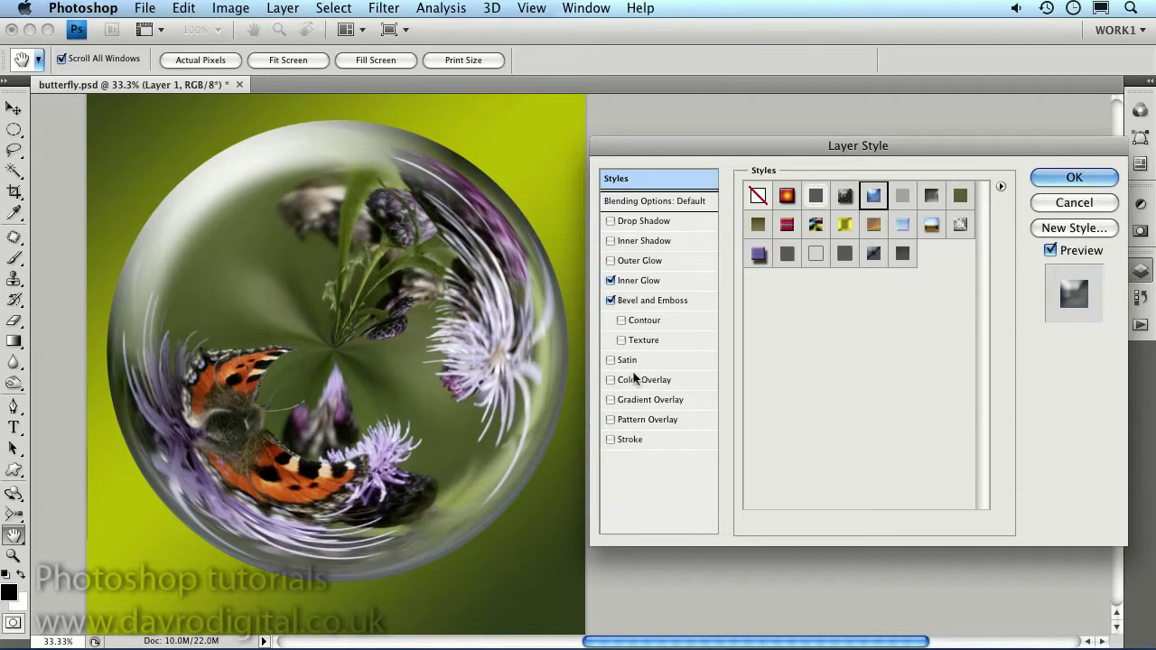
click(611, 280)
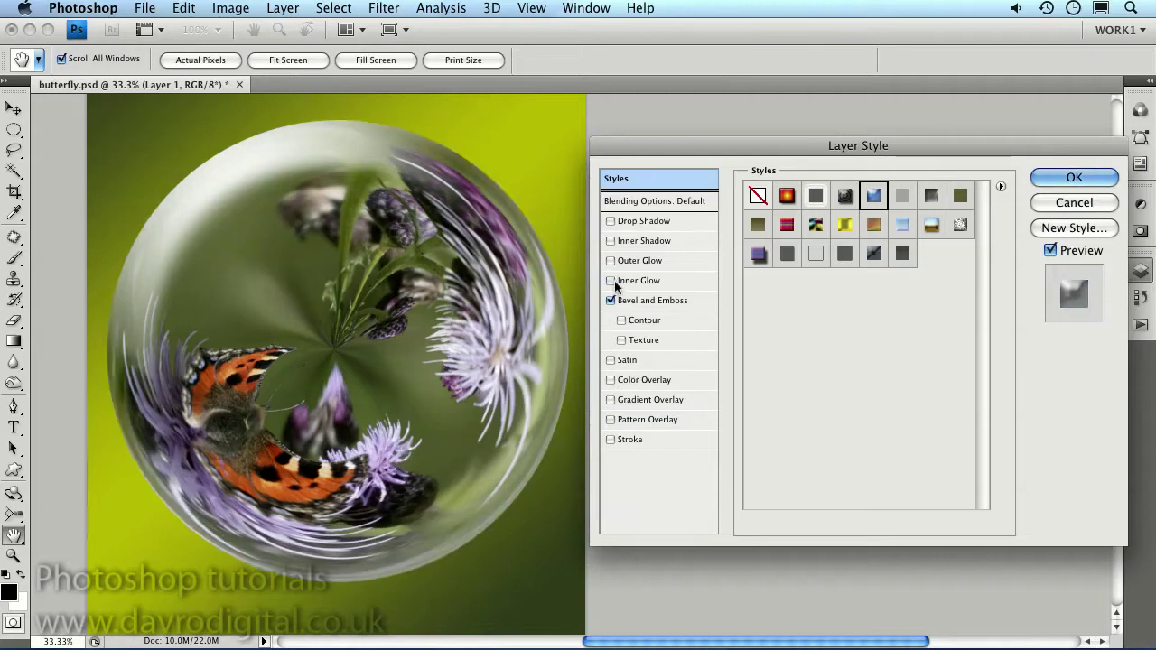
click(611, 281)
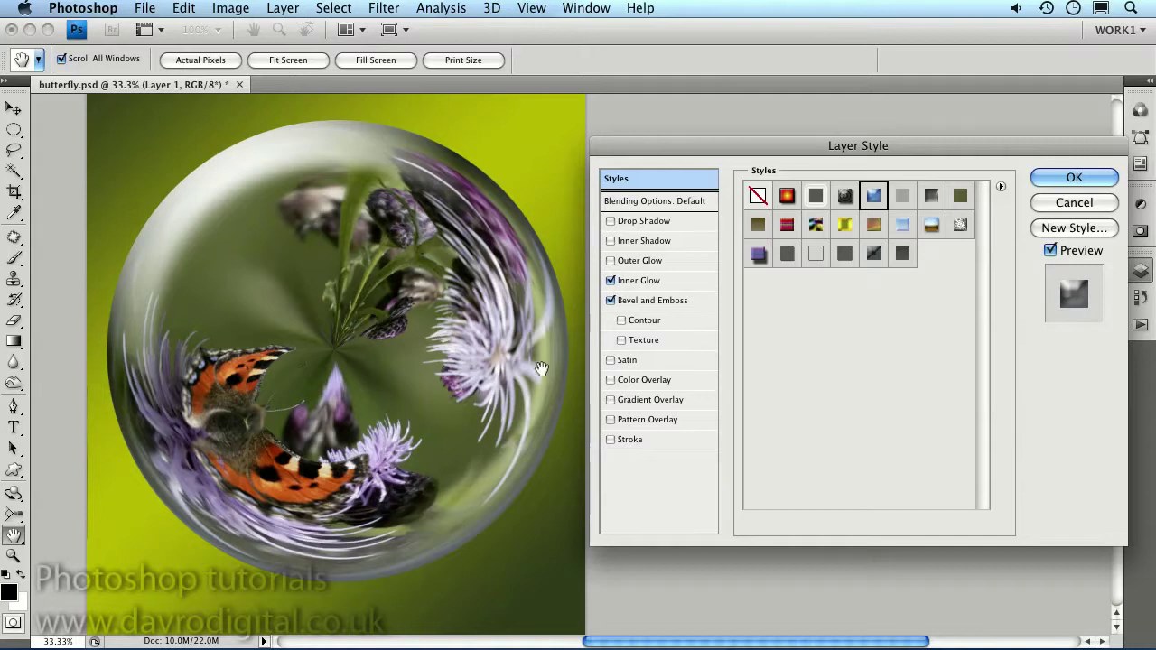
Set Bevel and Emboss to a 43° angle, 5° altitude and 79% highlight opacity.
click(639, 300)
click(612, 301)
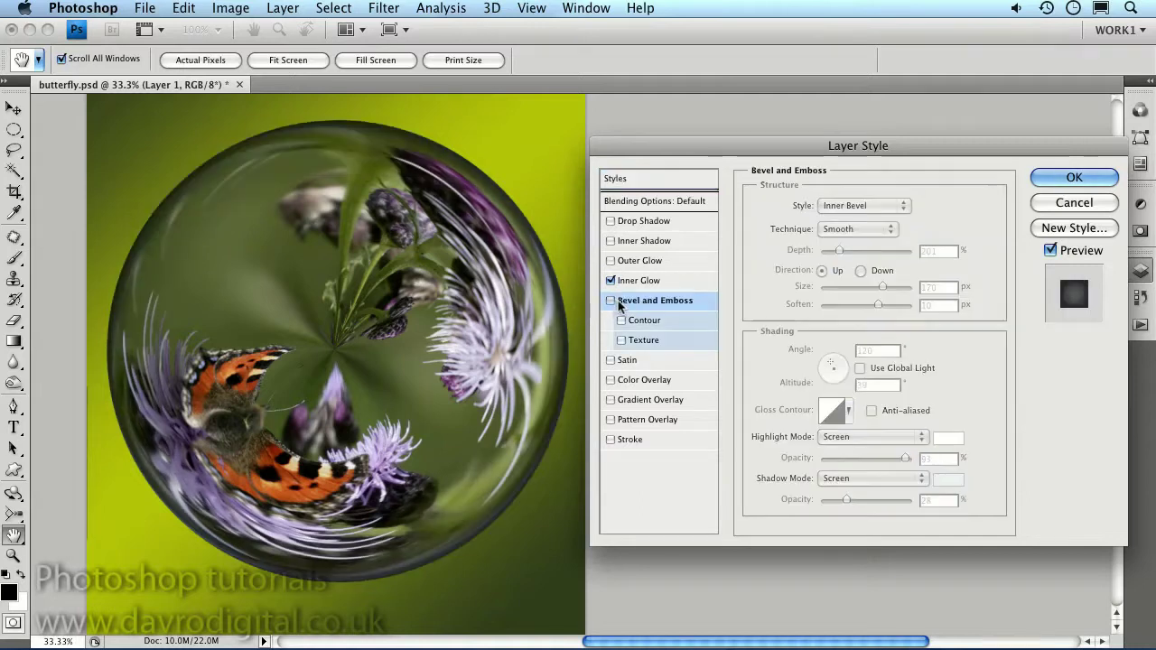
click(612, 301)
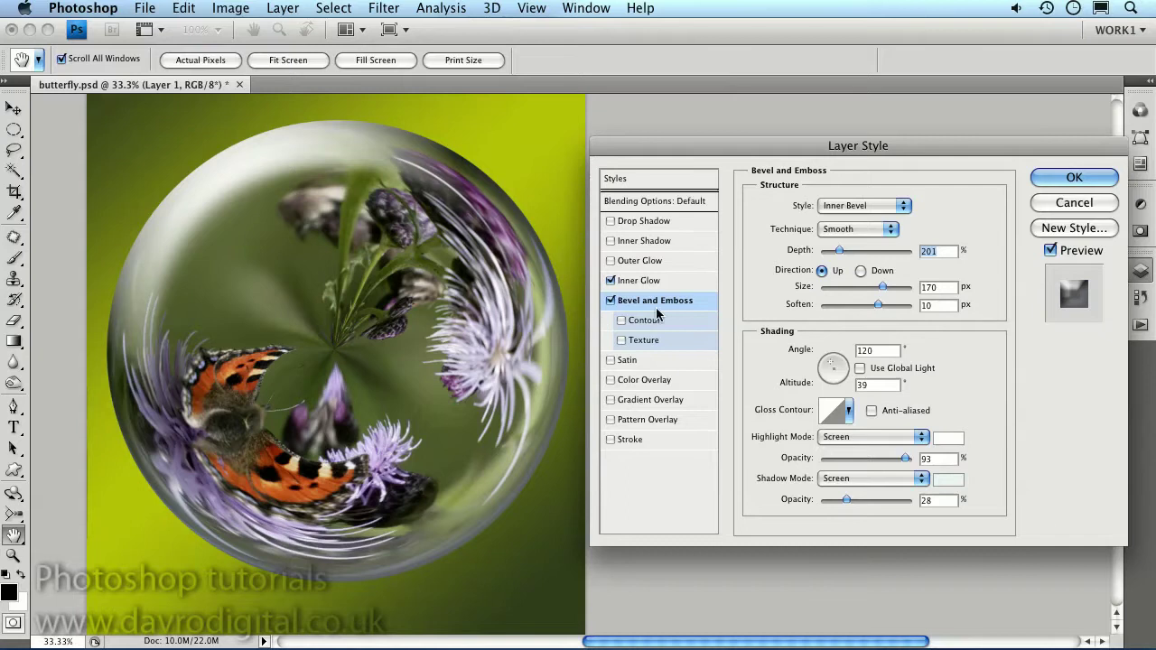
click(612, 302)
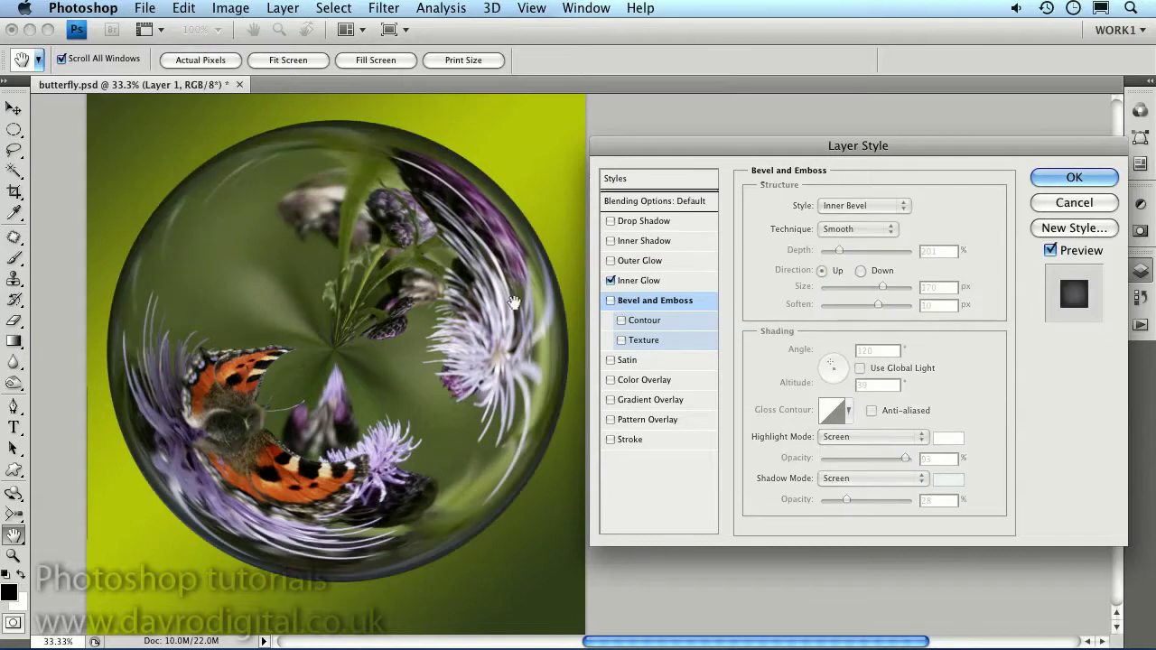
click(612, 302)
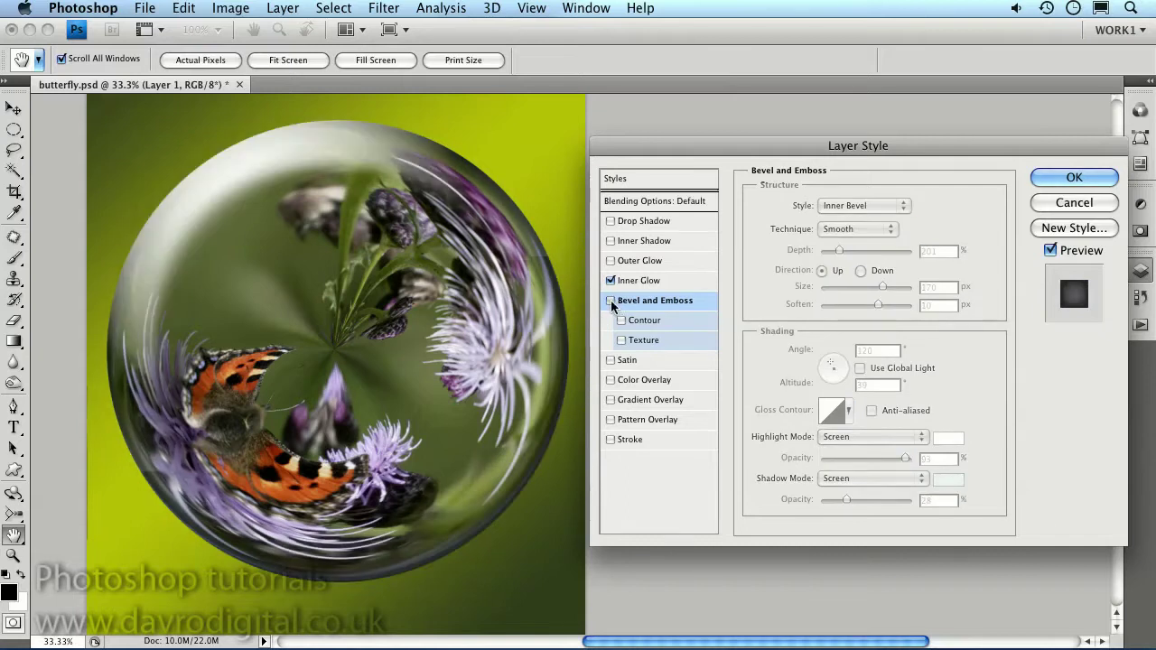
click(612, 302)
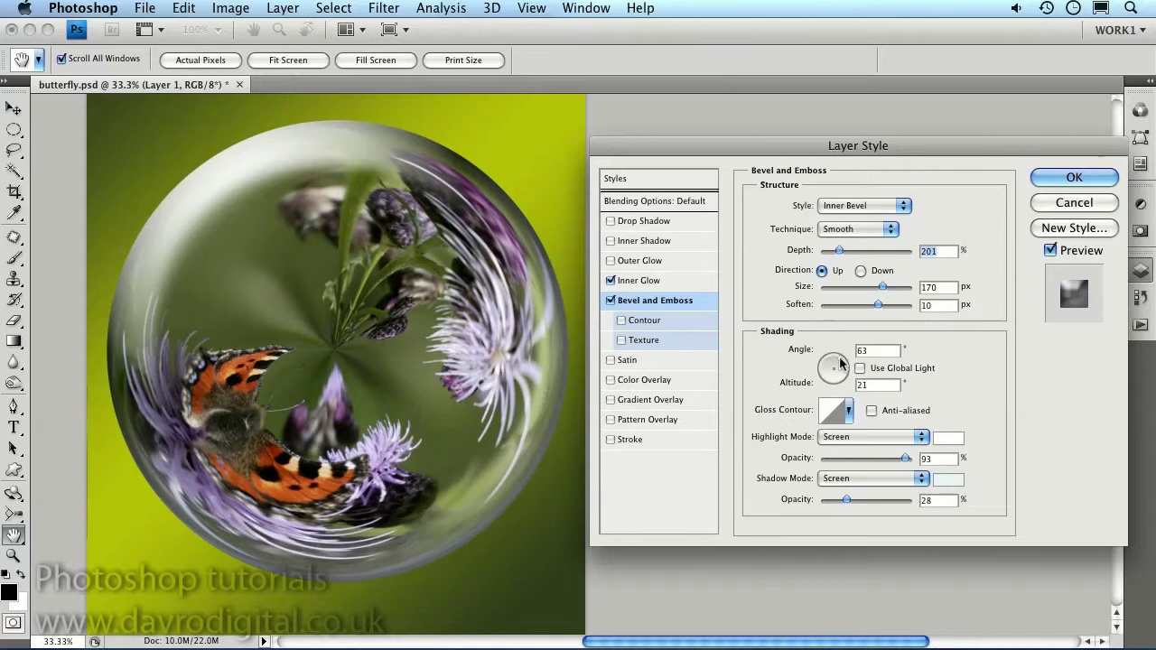
click(849, 364)
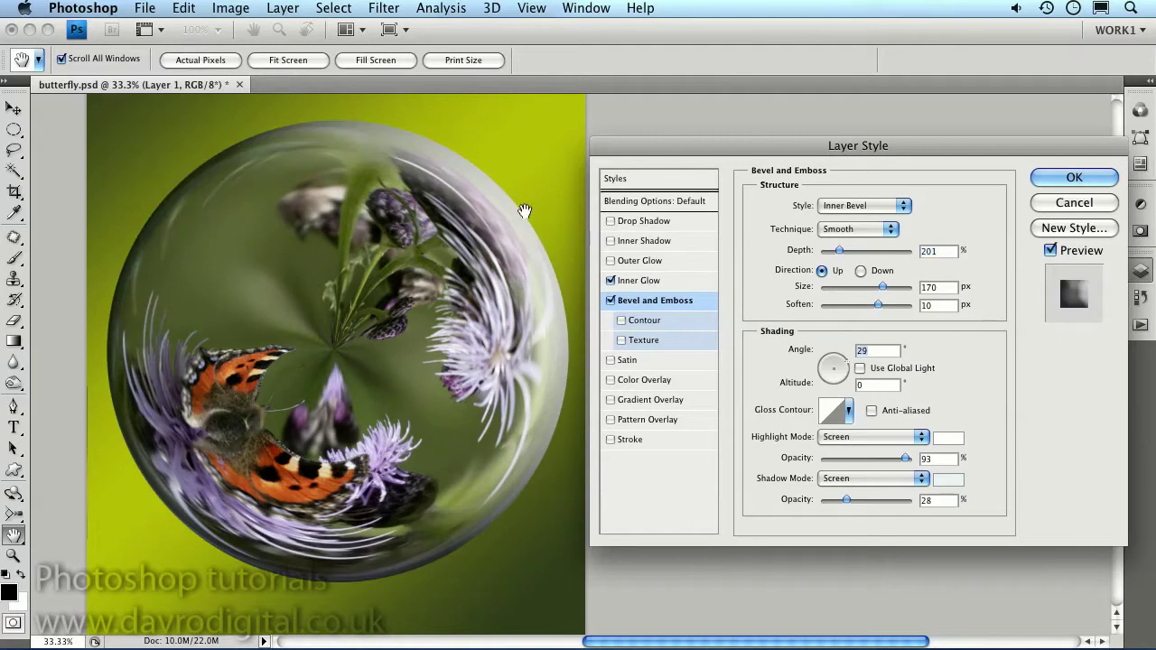
click(846, 364)
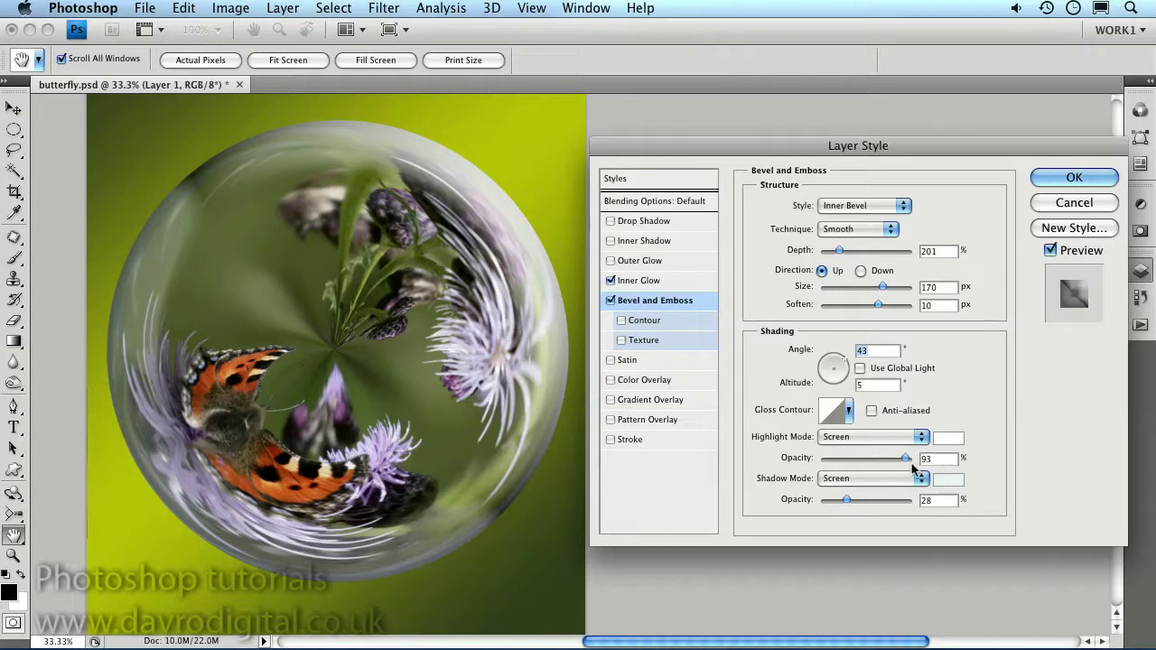
mouse_move(907, 458)
mouse_down()
mouse_move(870, 458)
mouse_move(893, 459)
mouse_up()
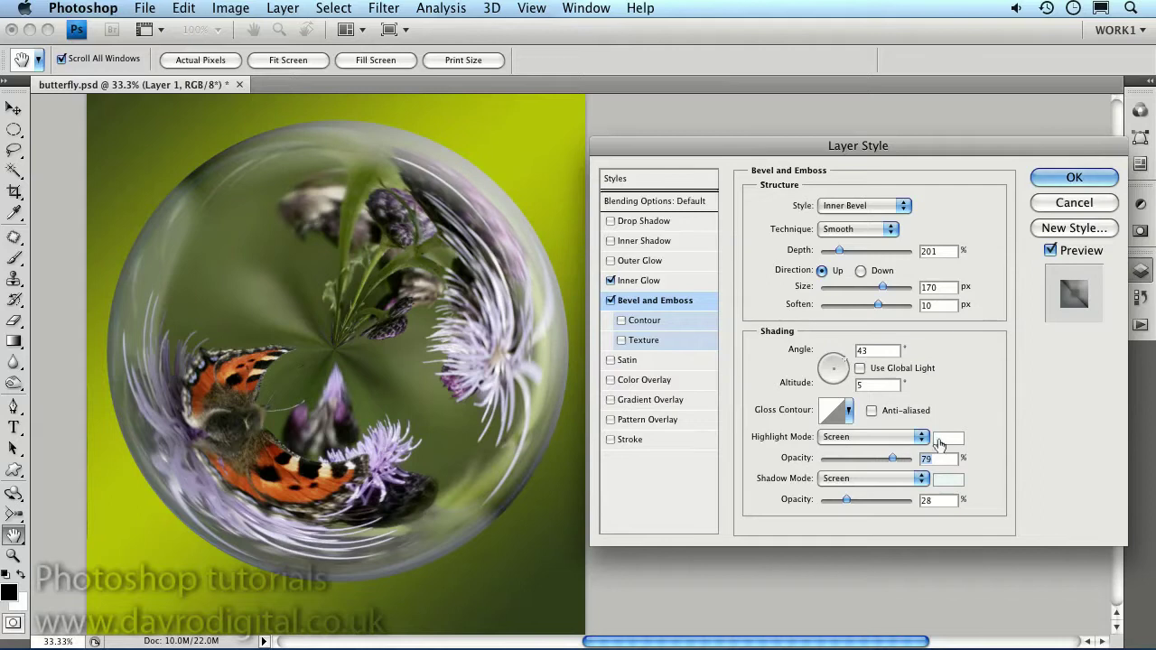
Tint the bevel highlight with the sampled yellow-green at 65% opacity.
click(948, 439)
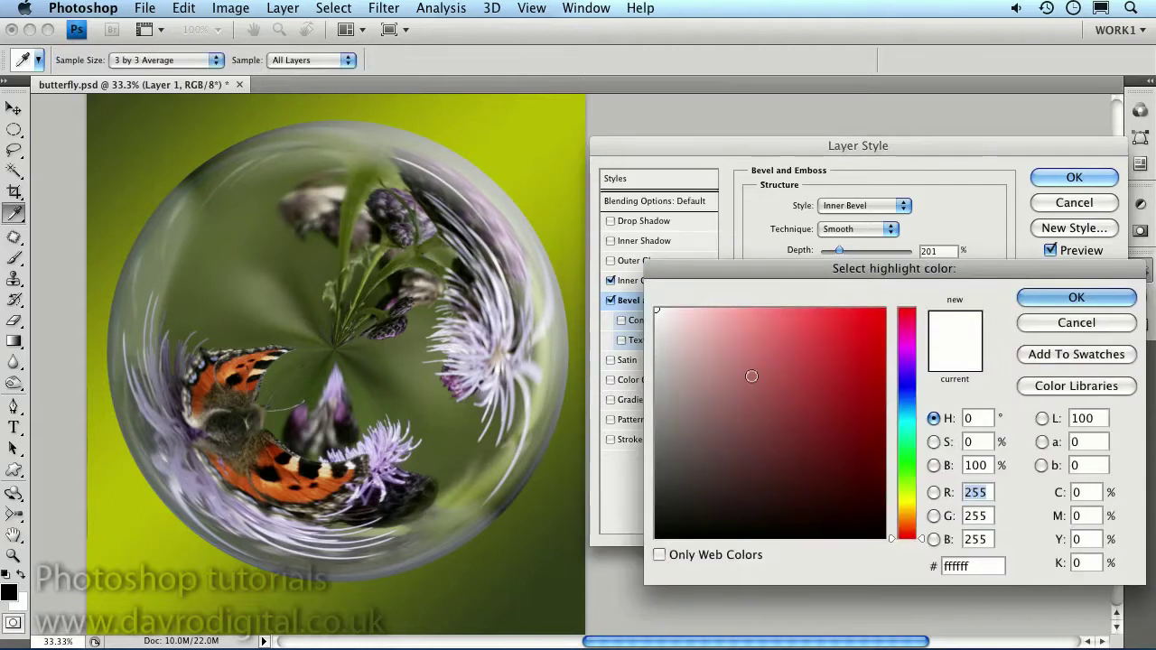
click(523, 193)
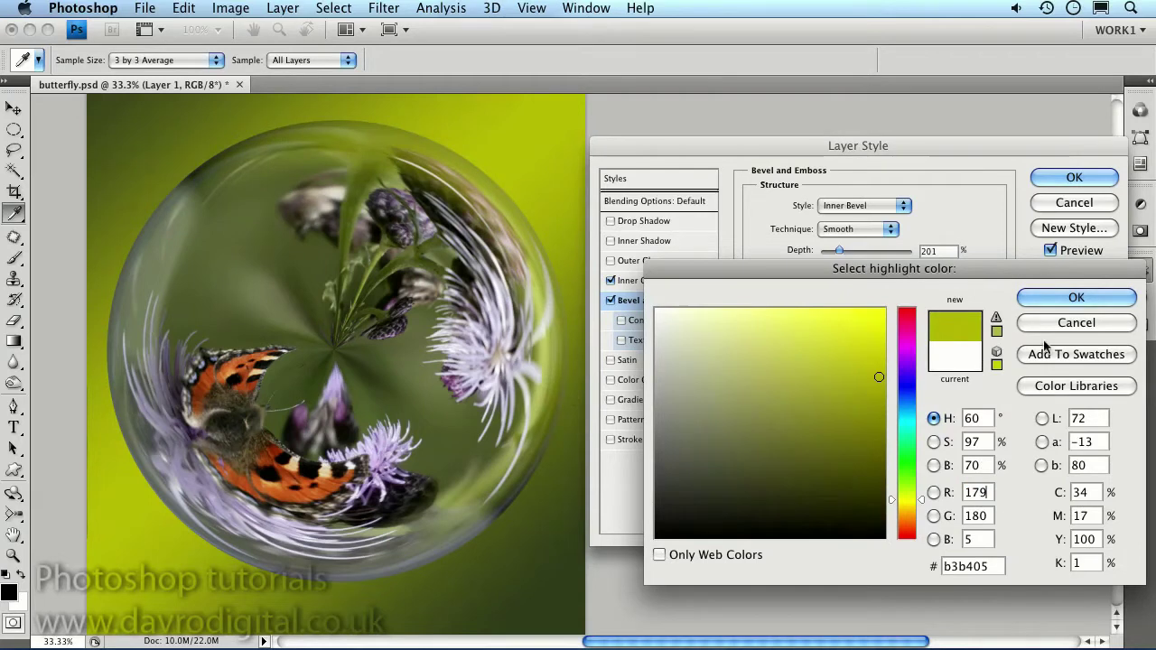
click(1062, 301)
drag(909, 462, 882, 459)
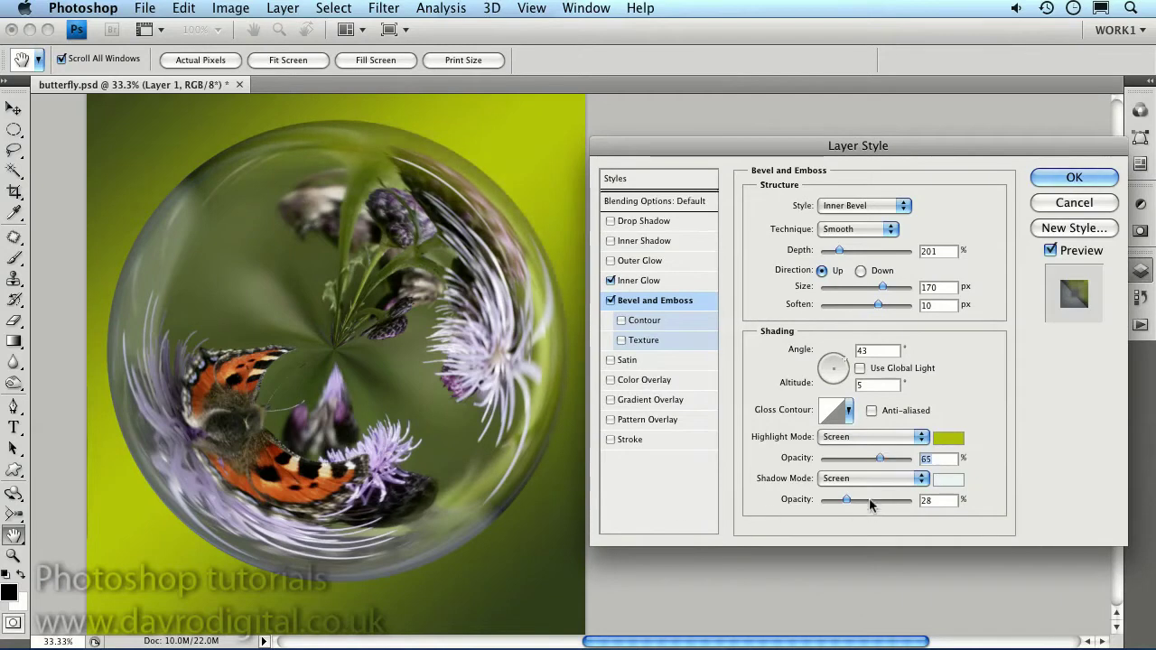
Tint the bevel shadow with sampled yellow-green and lower its opacity to 13%.
drag(853, 504, 836, 503)
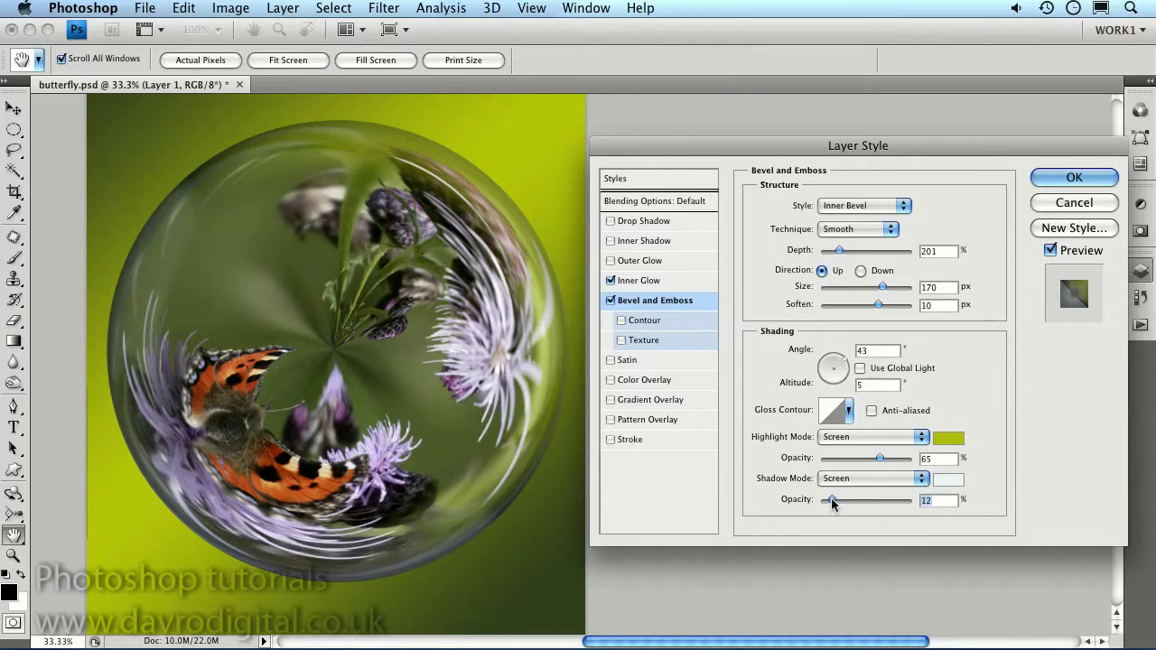
click(946, 481)
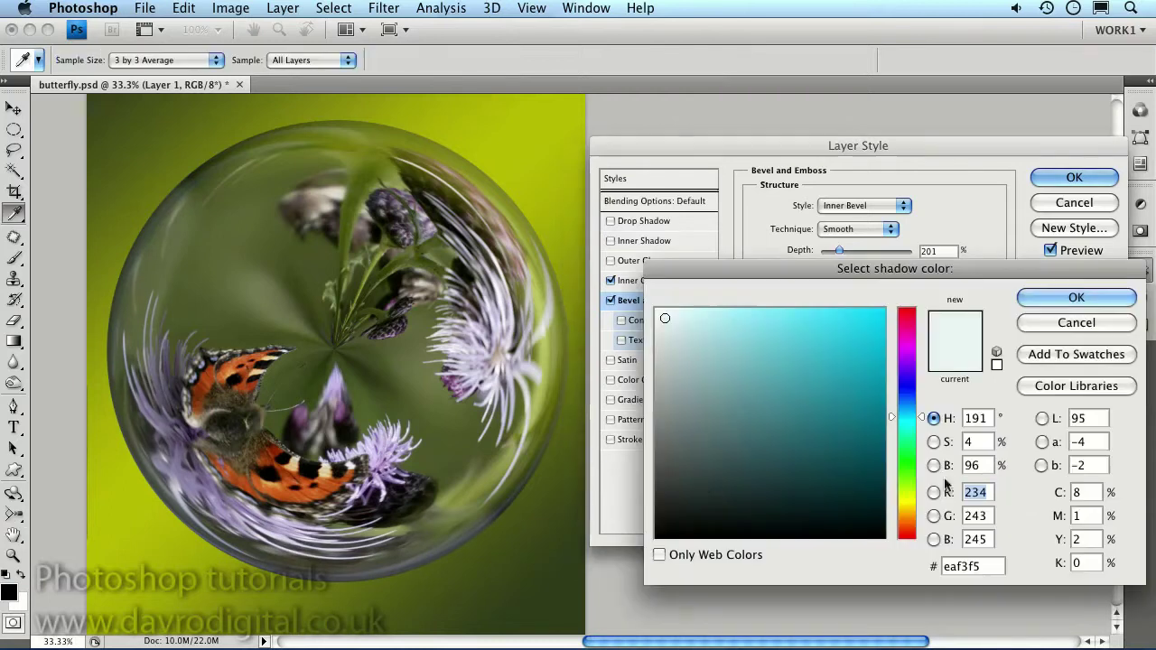
click(176, 546)
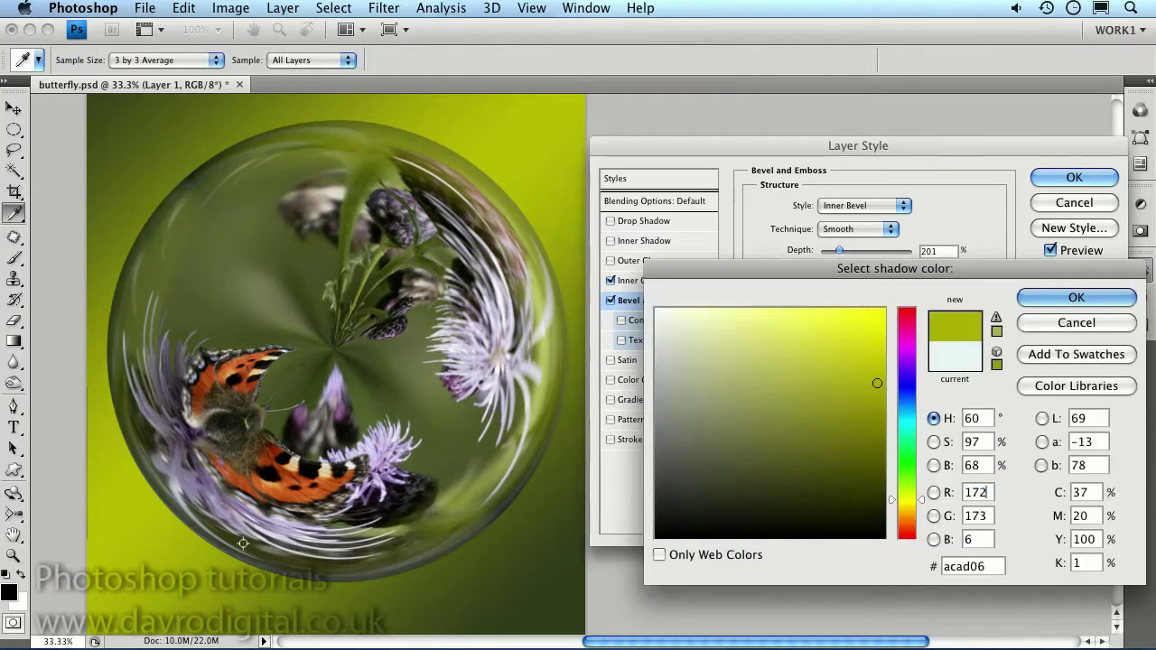
click(1046, 297)
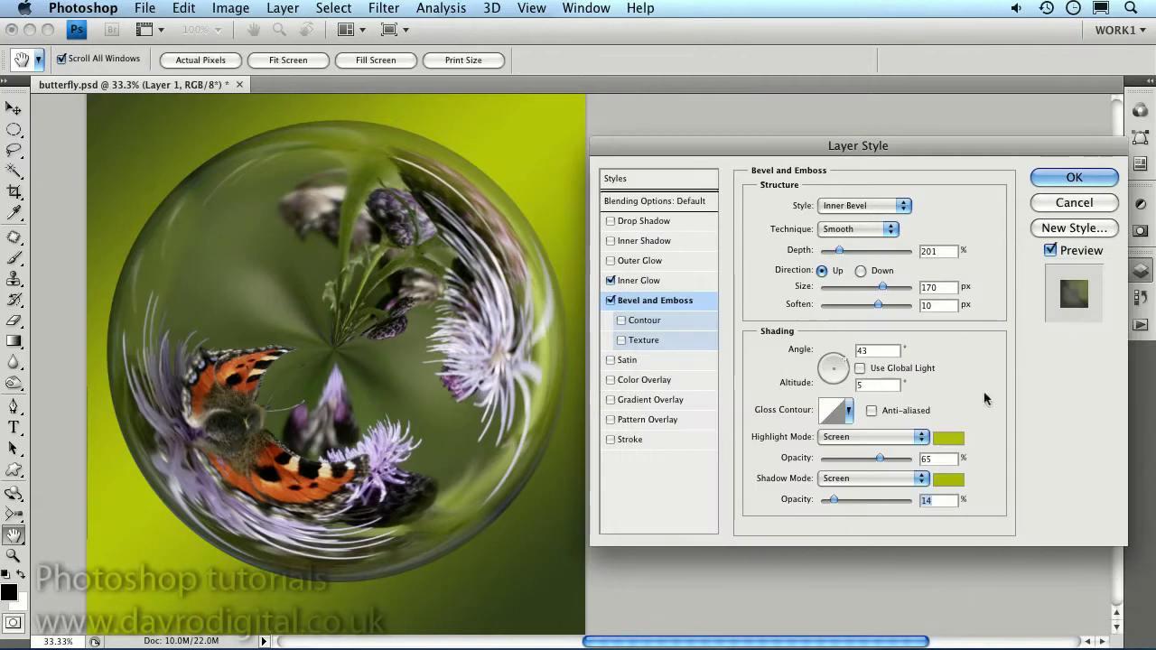
drag(841, 499, 836, 497)
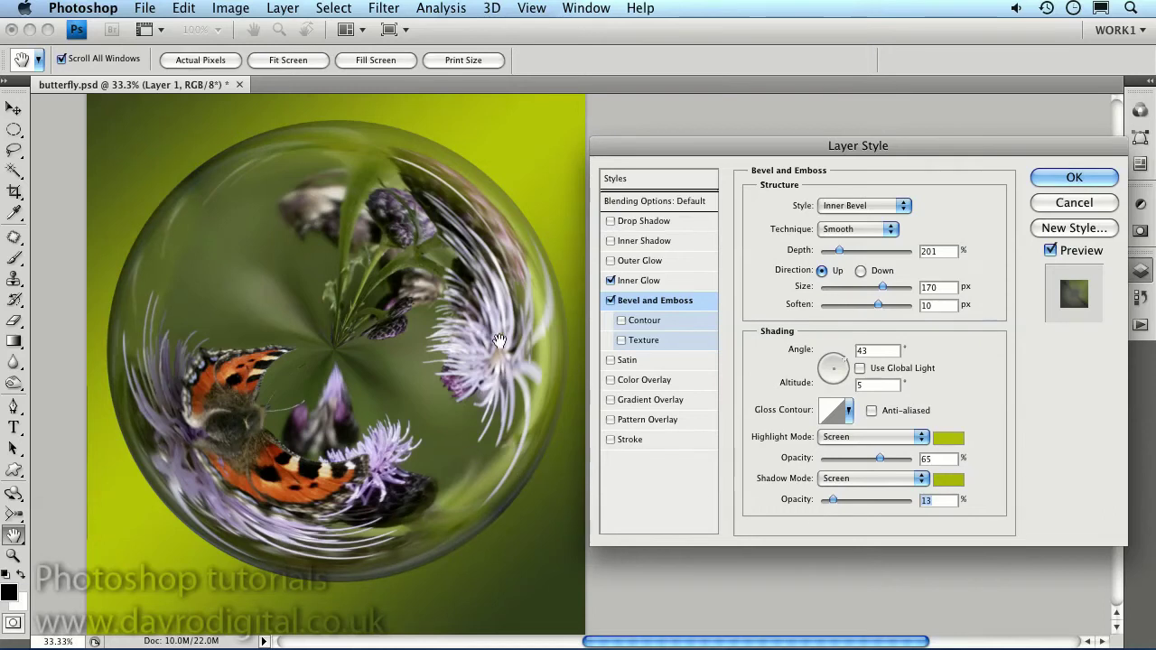
Give the sphere a Multiply drop shadow at 75% opacity, 38 px distance and size.
click(629, 221)
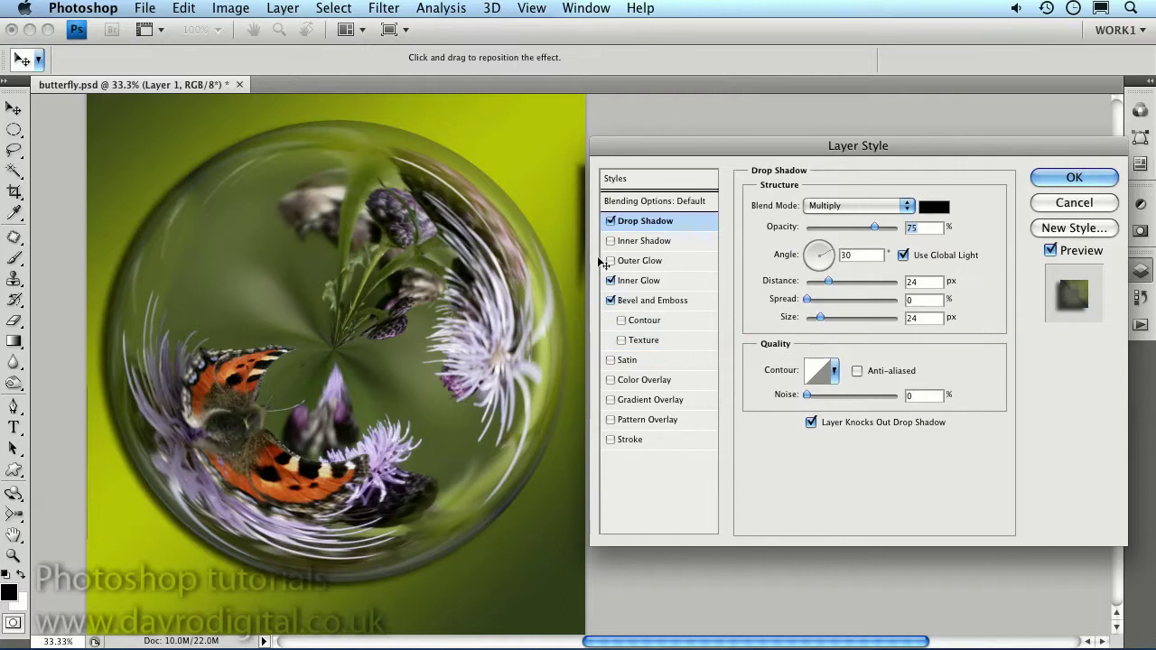
drag(348, 311, 350, 312)
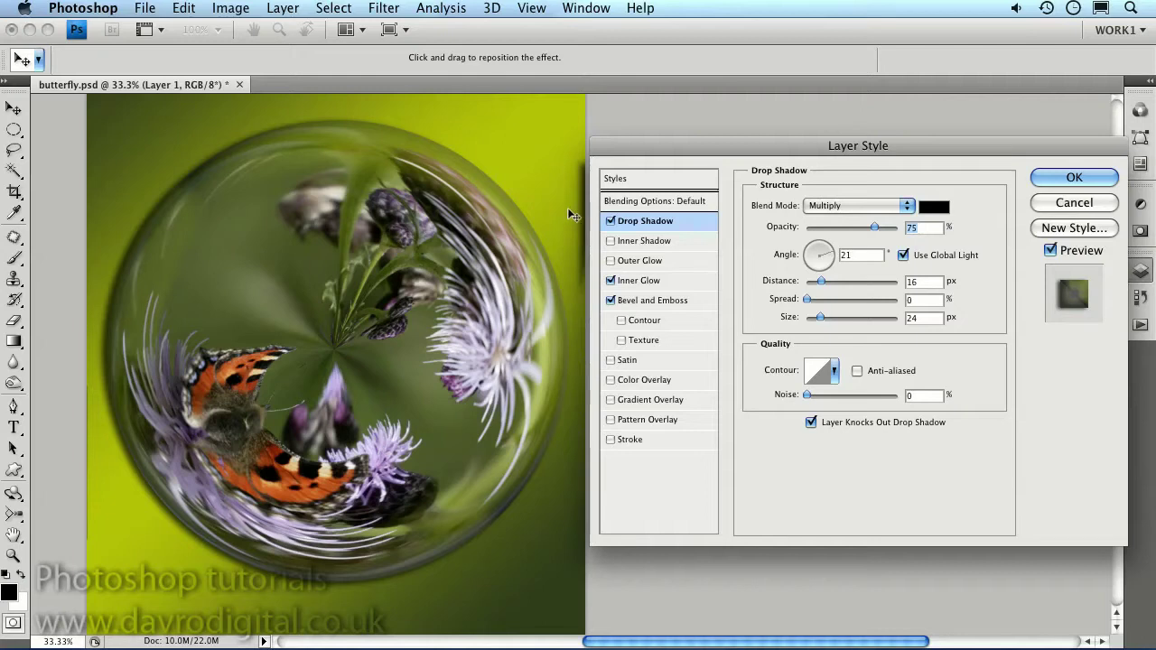
drag(382, 302, 392, 304)
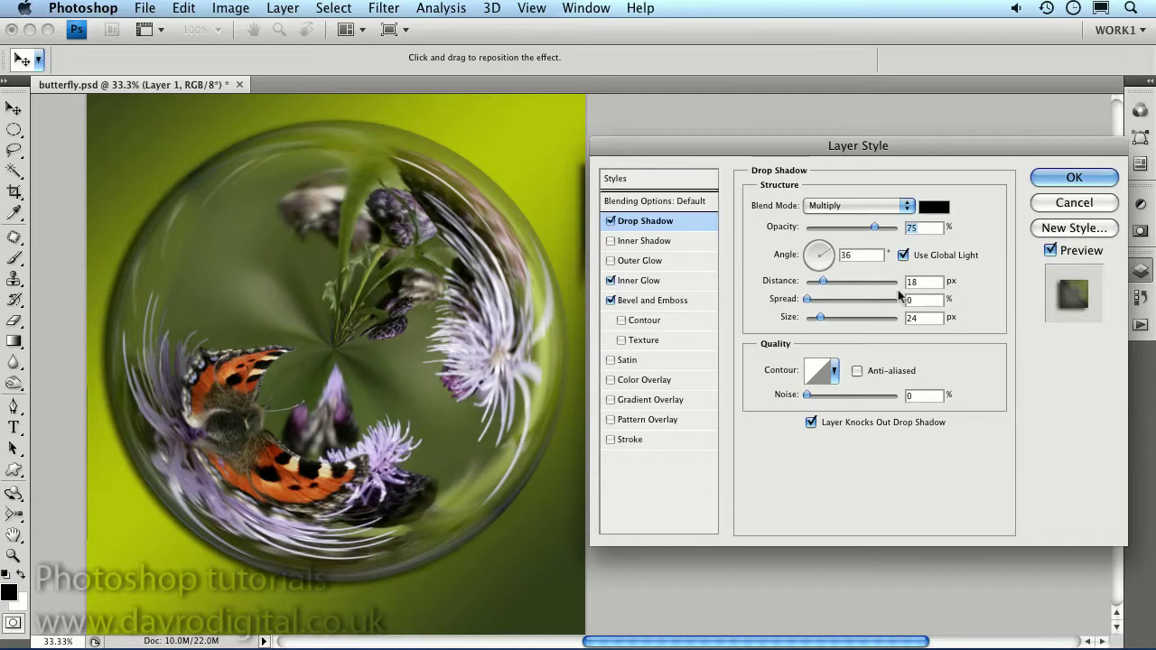
drag(819, 319, 823, 321)
drag(319, 377, 325, 388)
click(1068, 187)
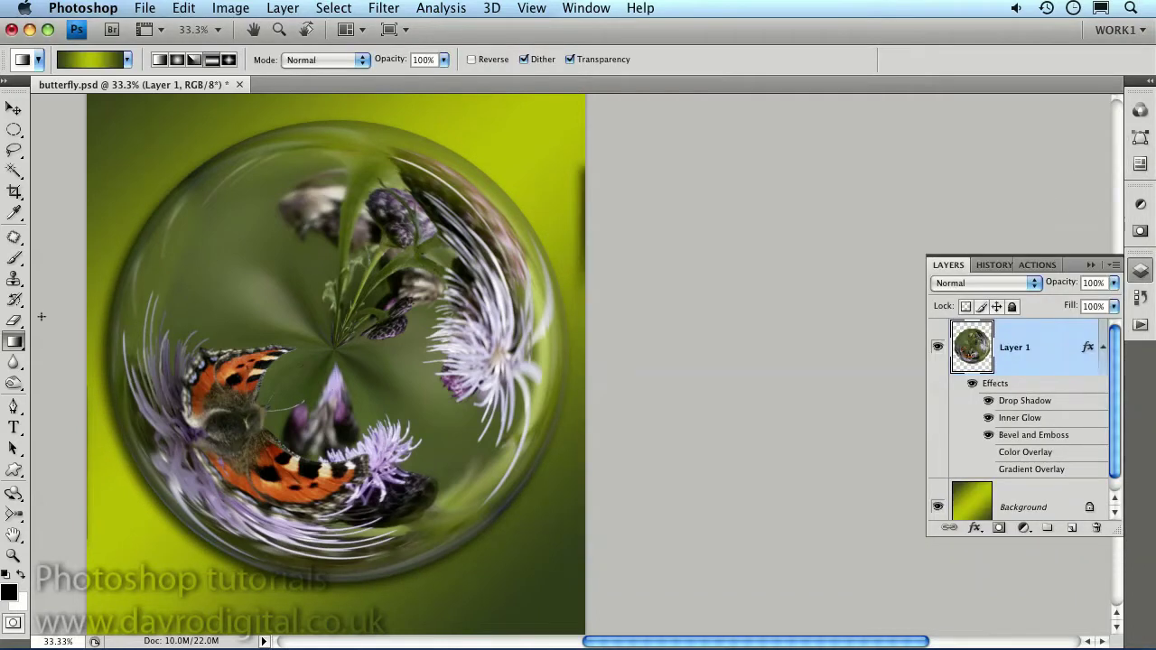
Erase the dark strip down the right edge of Layer 1 with the Eraser tool.
click(14, 319)
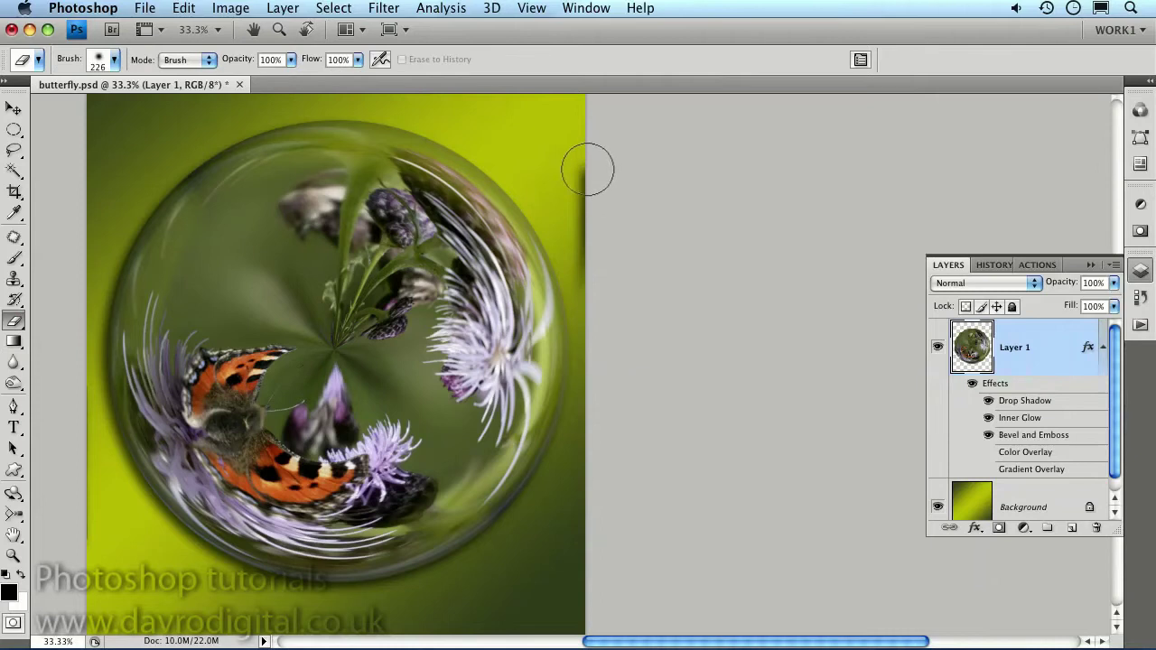
mouse_move(587, 170)
mouse_down()
mouse_move(598, 171)
mouse_move(592, 235)
mouse_up()
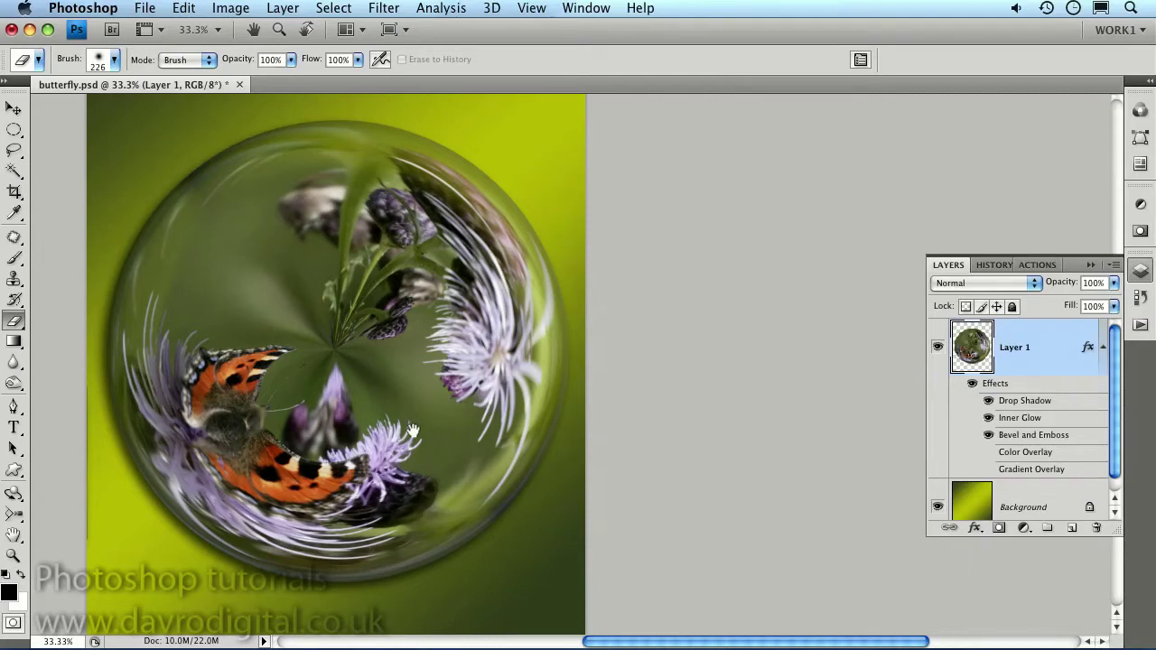
drag(411, 429, 653, 431)
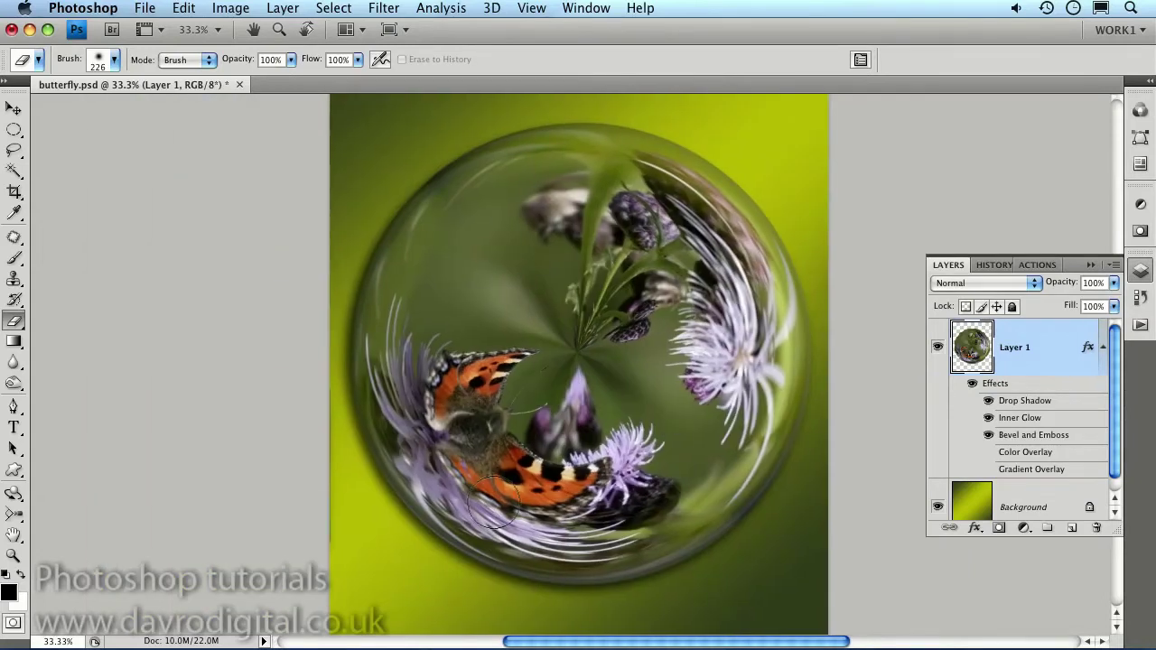